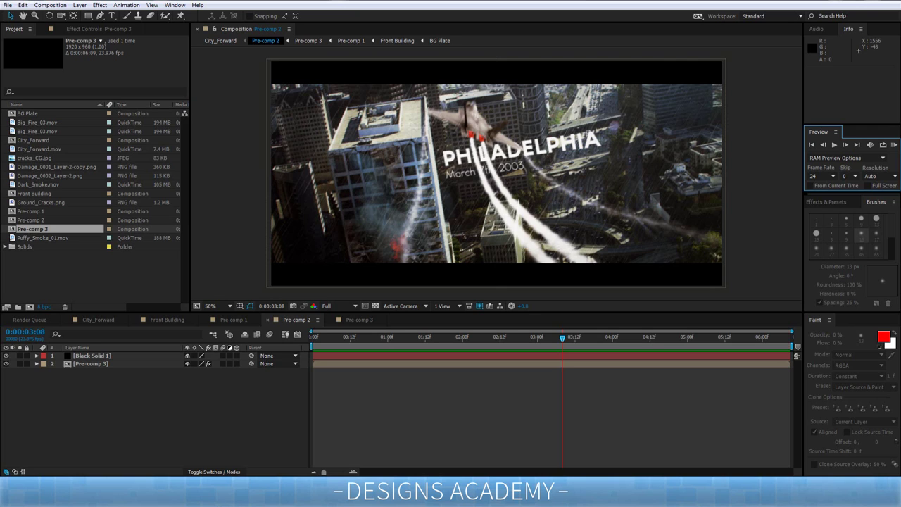
Start a new empty project.
click(7, 5)
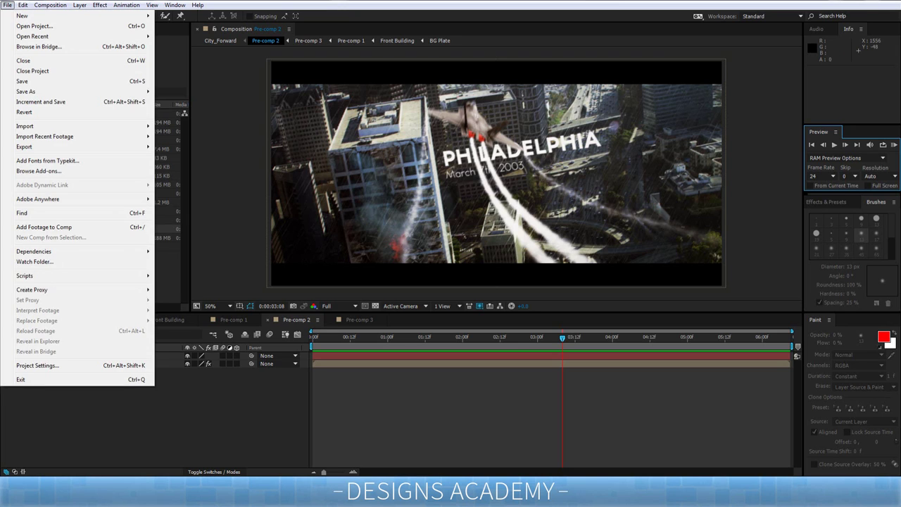
mouse_move(28, 16)
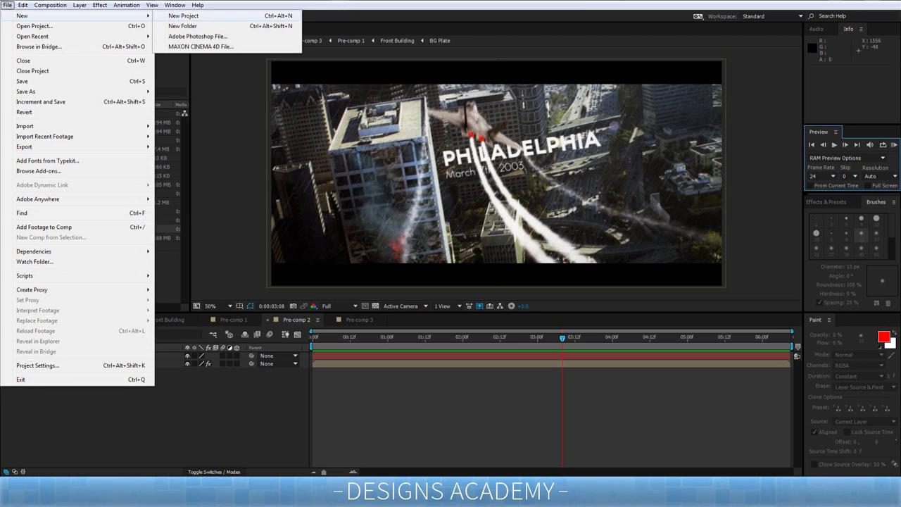
click(184, 15)
click(468, 250)
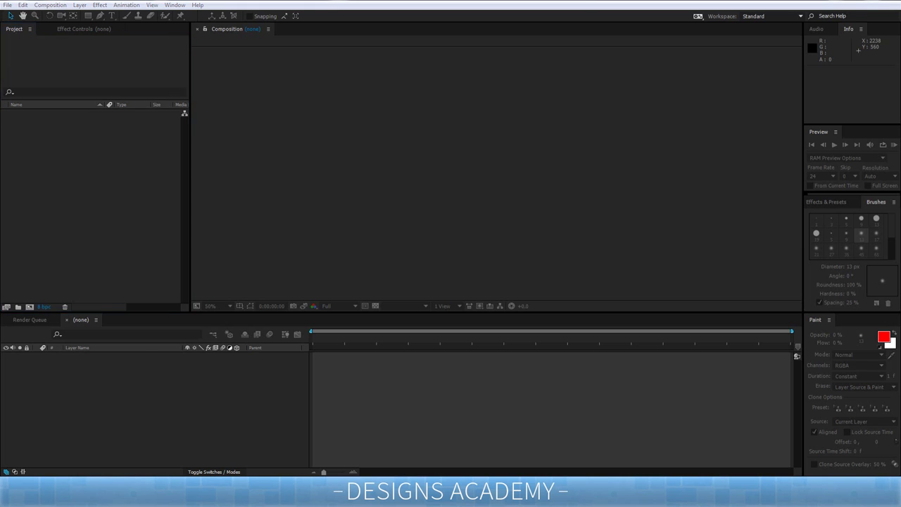
Import City_Forward.mov, create a composition from it, and scrub through the footage.
drag(281, 153, 102, 199)
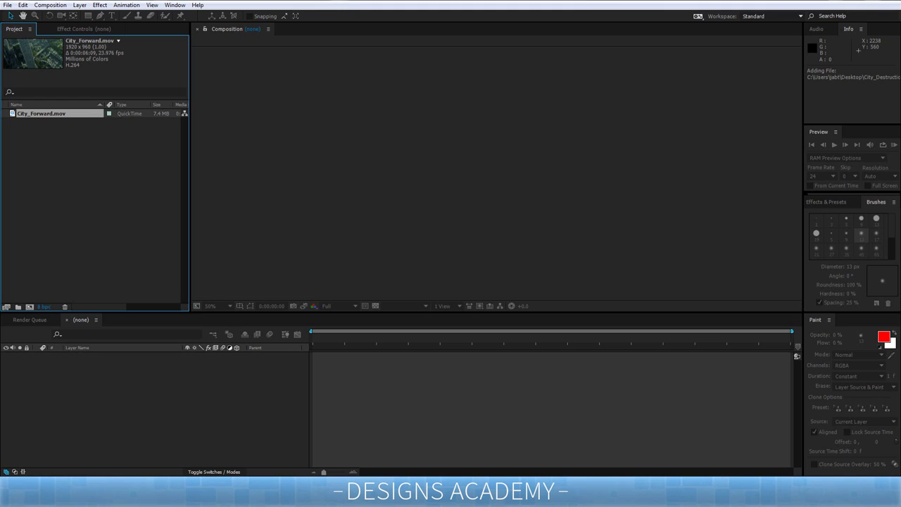
drag(14, 113, 6, 308)
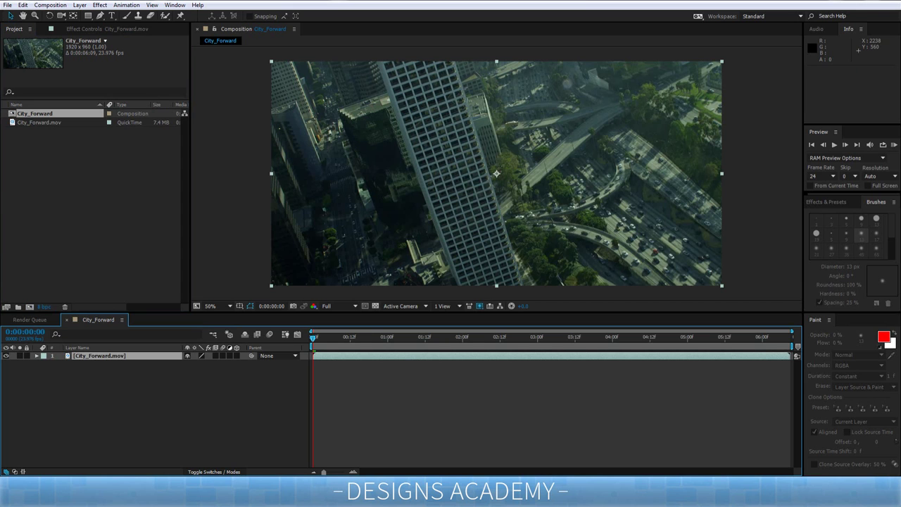
drag(312, 338, 743, 338)
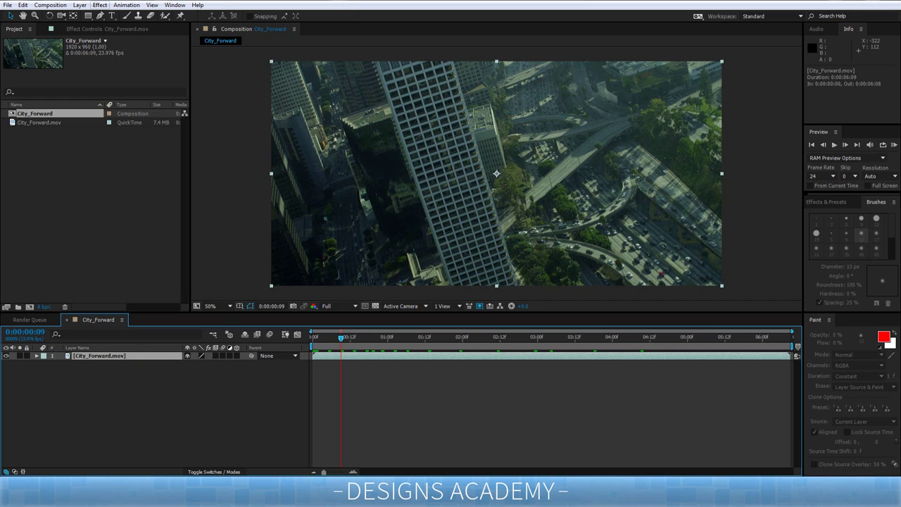
click(100, 5)
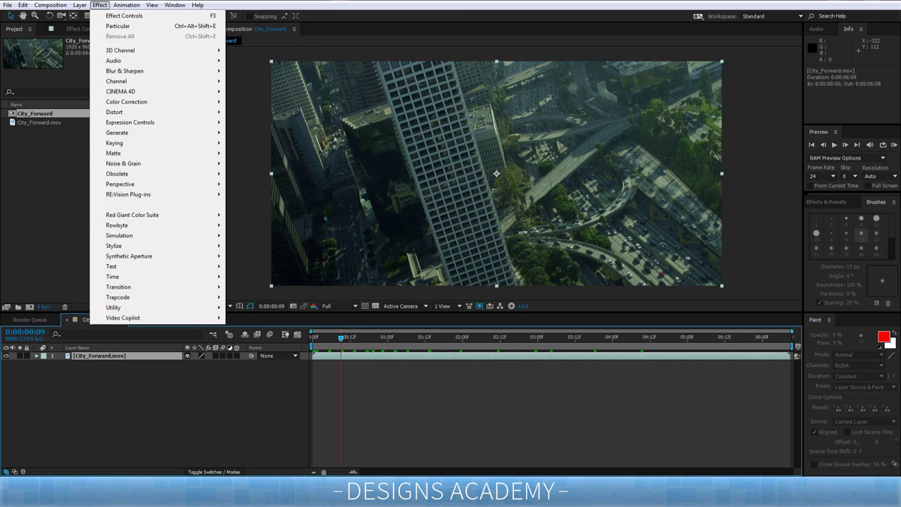
mouse_move(129, 256)
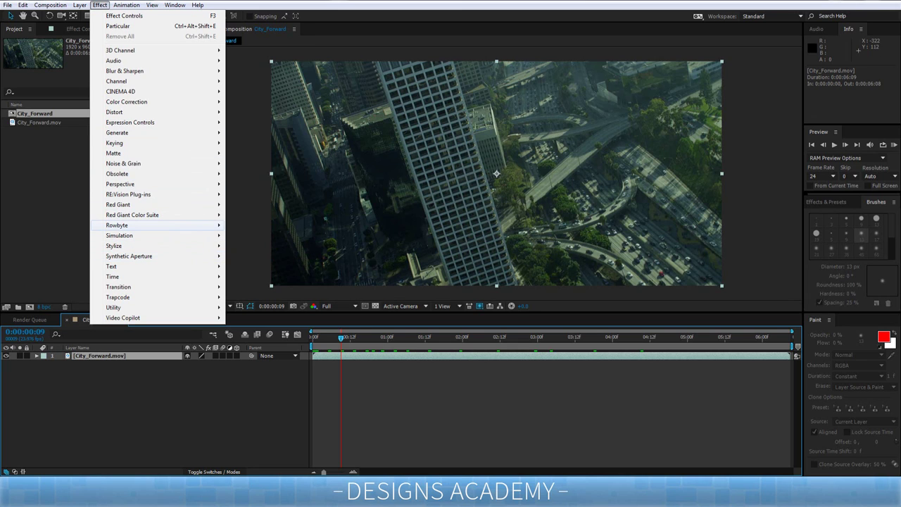
mouse_move(141, 184)
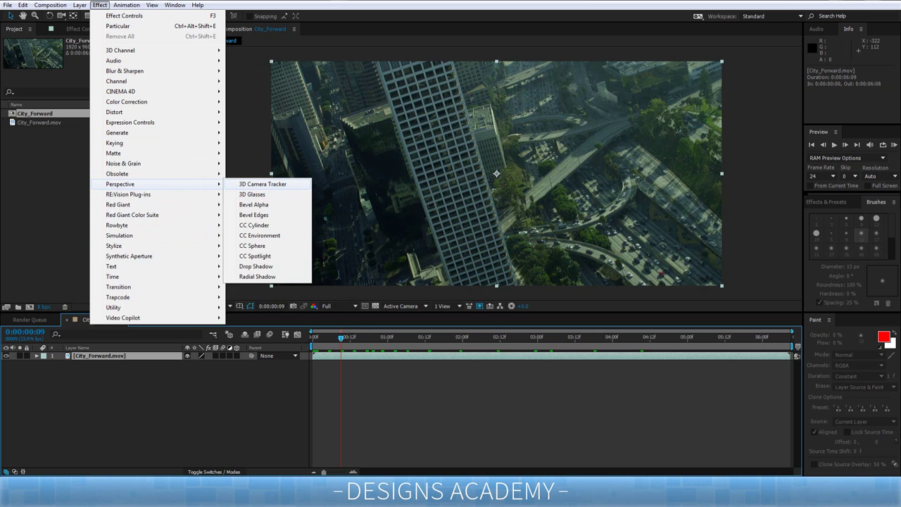
click(636, 146)
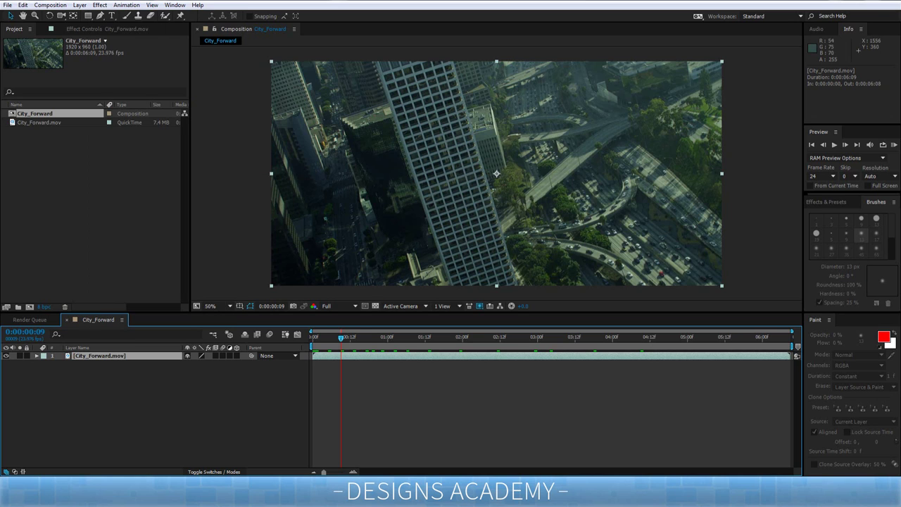
Switch to the Motion Tracking workspace and run Track Camera on the City_Forward.mov layer.
click(771, 15)
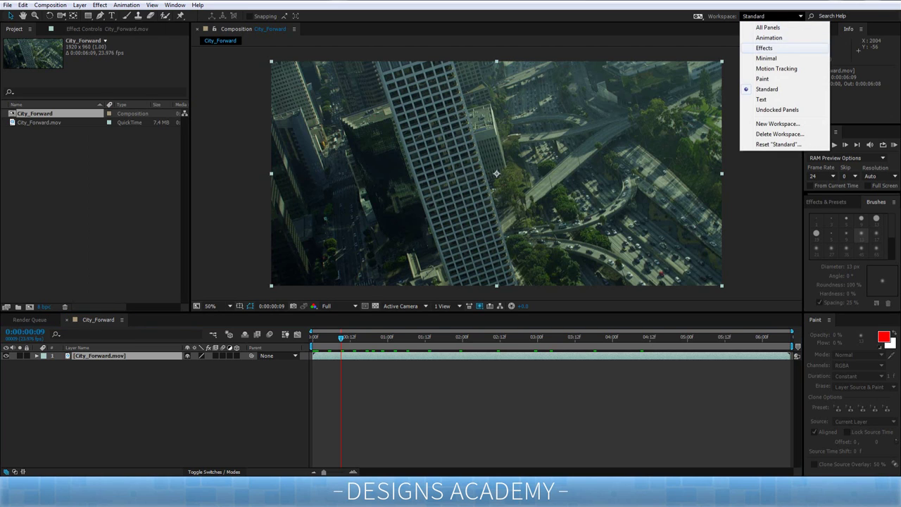
click(776, 68)
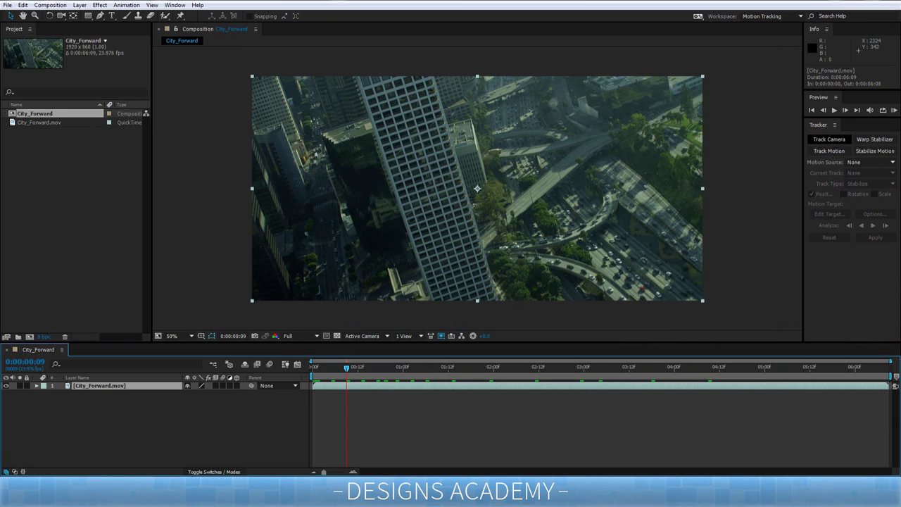
click(829, 139)
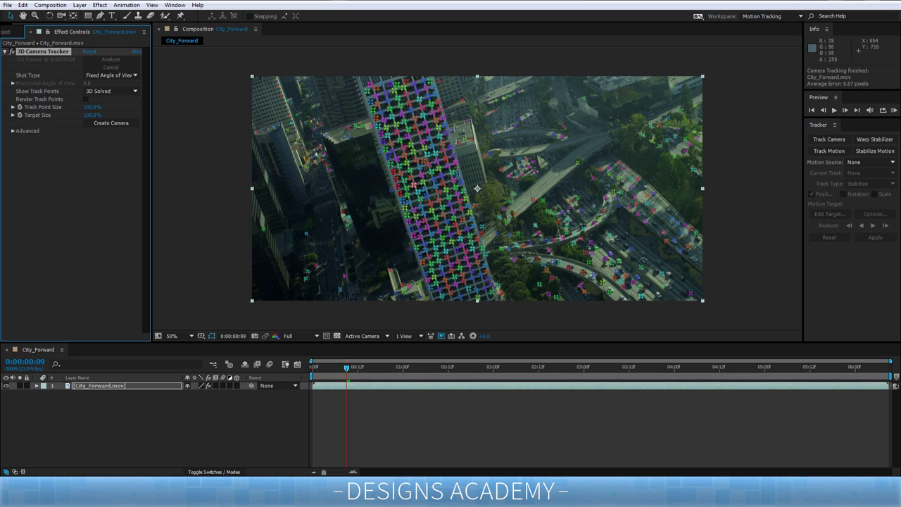
At 0:00:02:12, select three track points on the tall building's front face and create a solid and camera from them.
click(542, 366)
key(Page_Up)
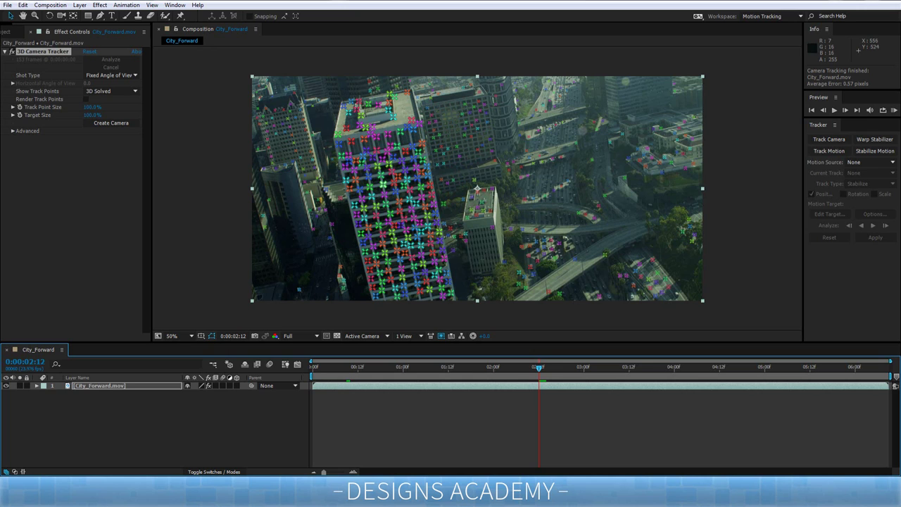
click(363, 218)
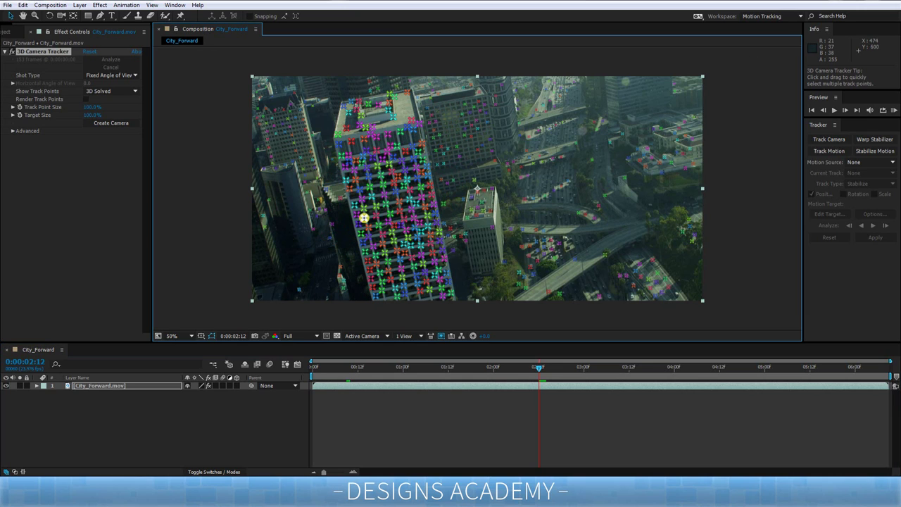
shift+click(411, 209)
shift+click(381, 174)
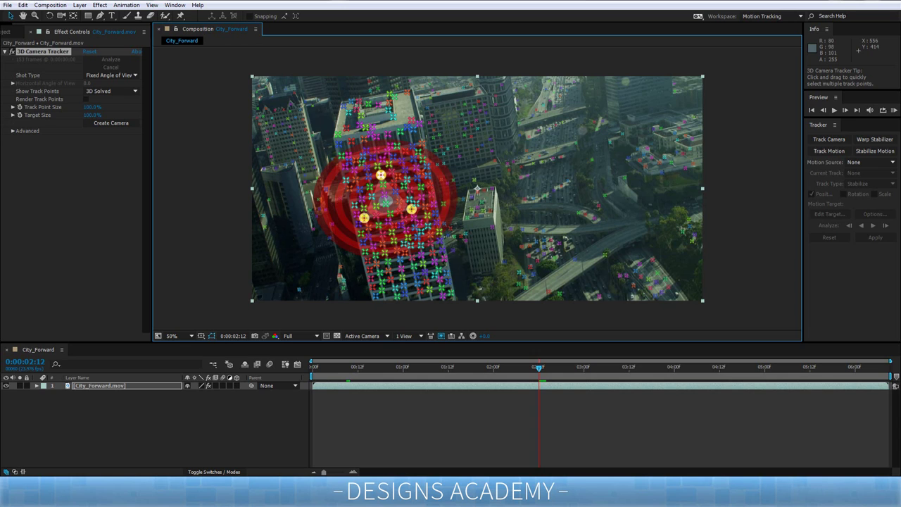
right_click(381, 174)
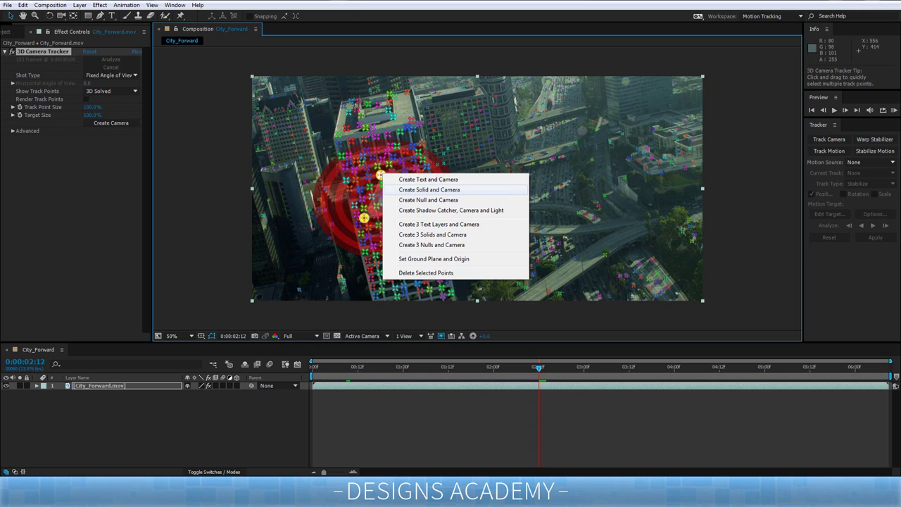
click(440, 190)
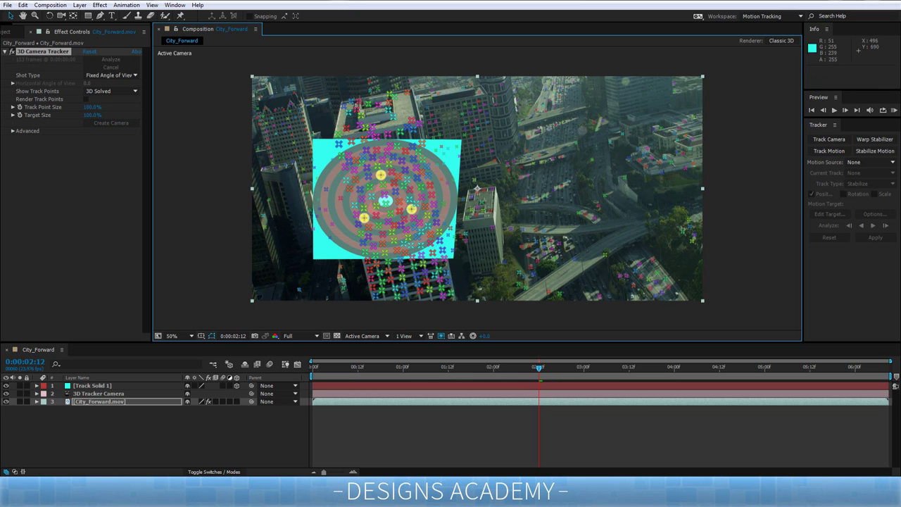
Duplicate the City_Forward.mov layer and rename the lower copy Footage Data, leaving it visible.
click(98, 401)
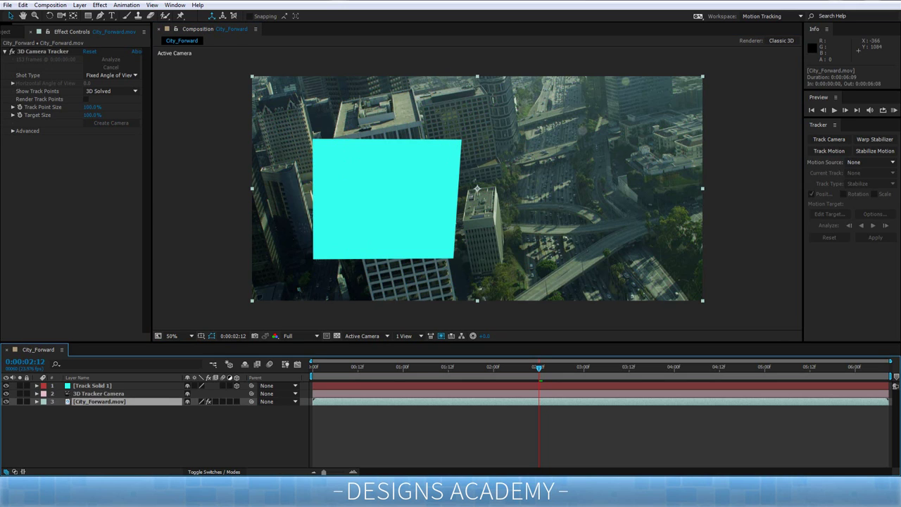
key(ctrl+d)
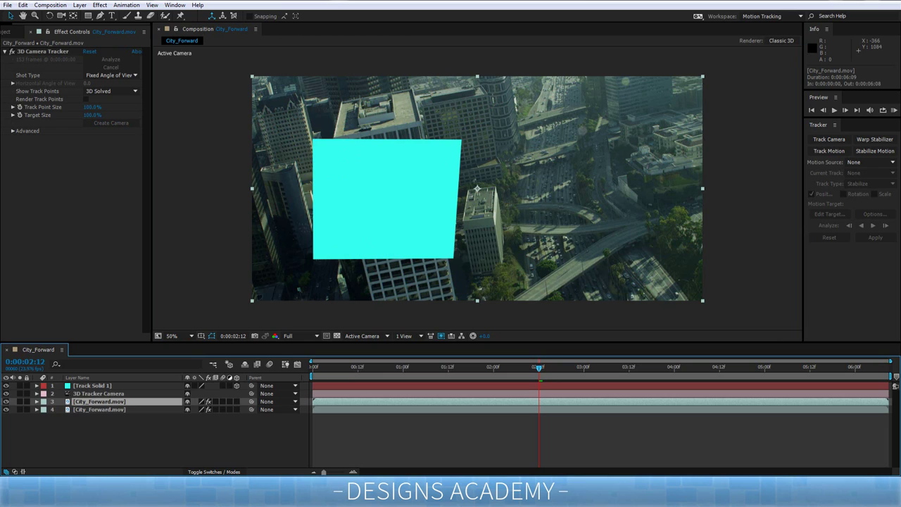
click(99, 409)
click(6, 409)
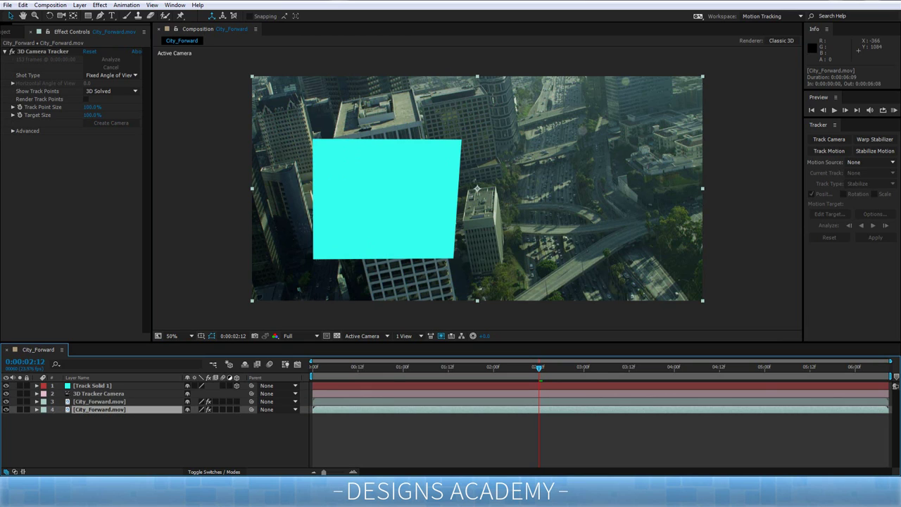
key(Return)
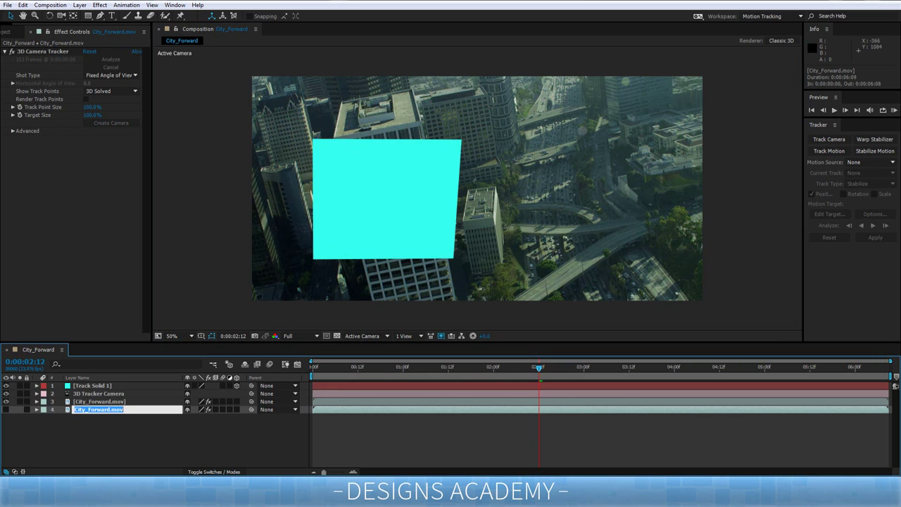
text(Footage Data)
key(Return)
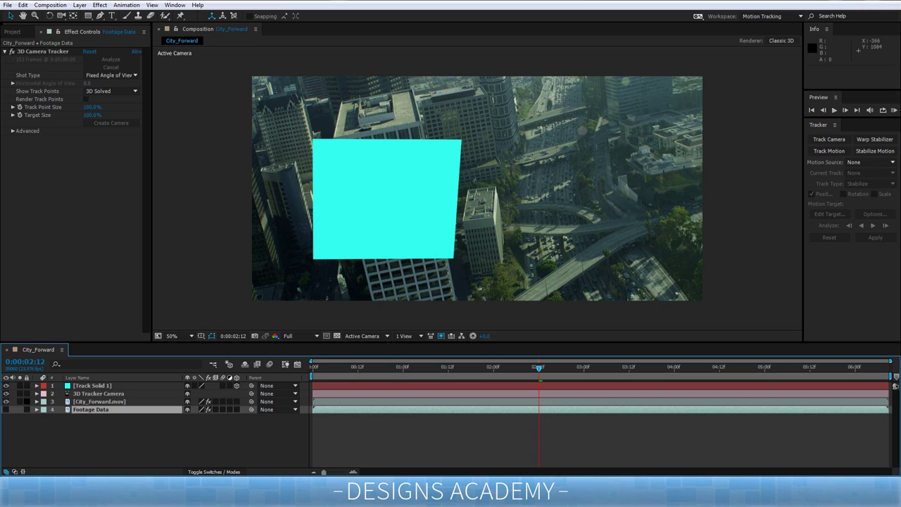
click(5, 408)
Remove the 3D Camera Tracker effect from the City_Forward.mov layer, keeping it on Footage Data.
click(43, 51)
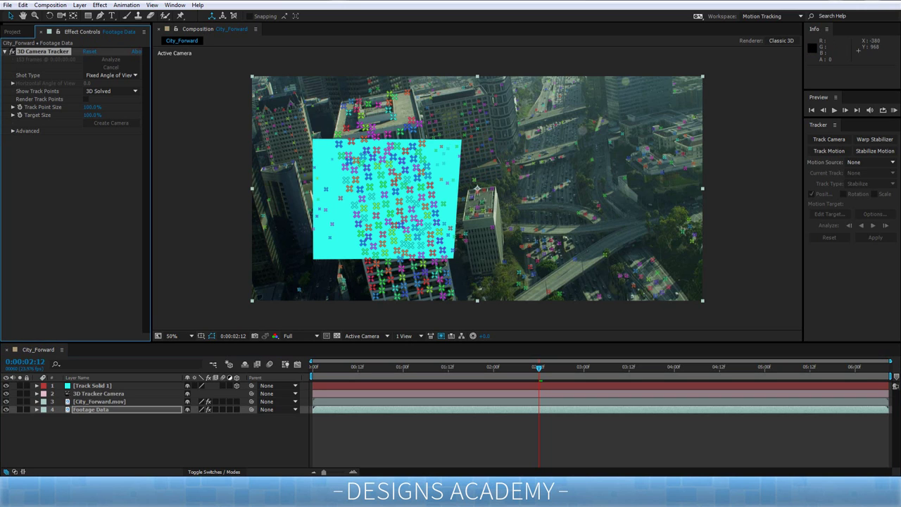
key(ctrl+shift+a)
click(99, 401)
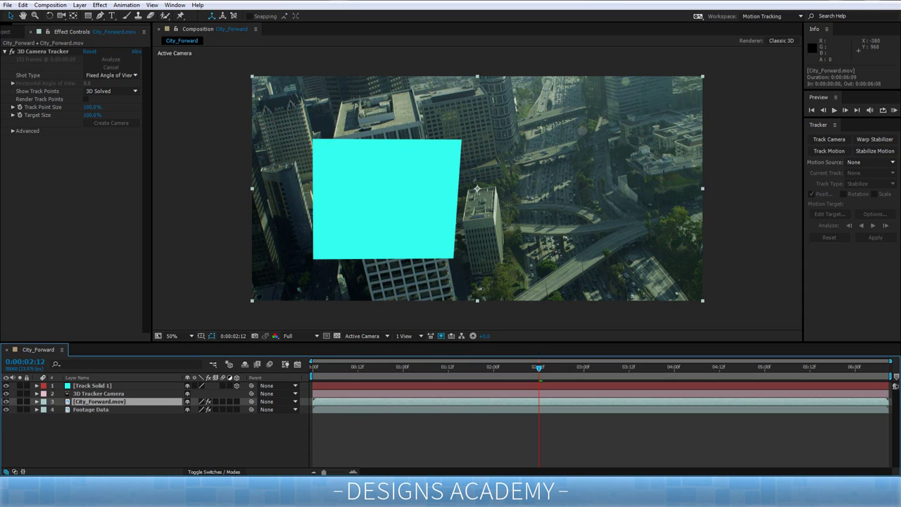
click(42, 52)
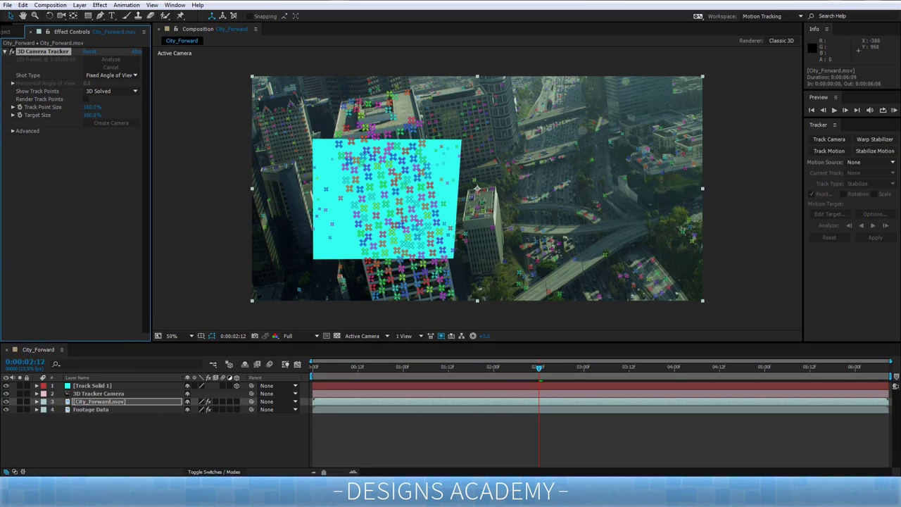
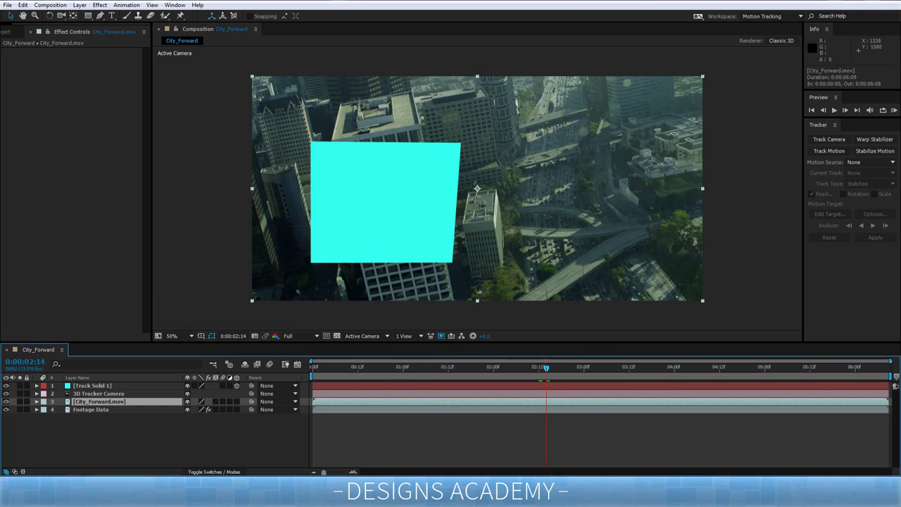
Rename the 3D Tracker Camera layer as Skycam.
click(92, 386)
click(98, 393)
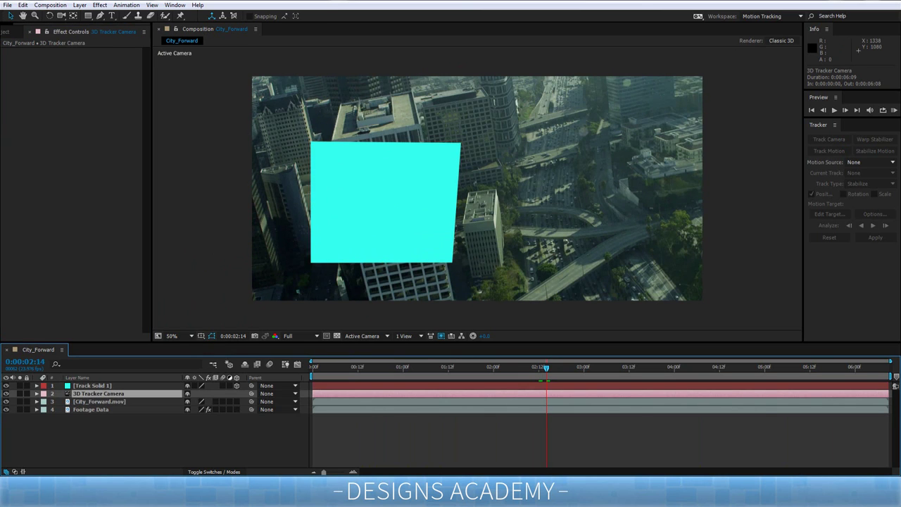
key(Return)
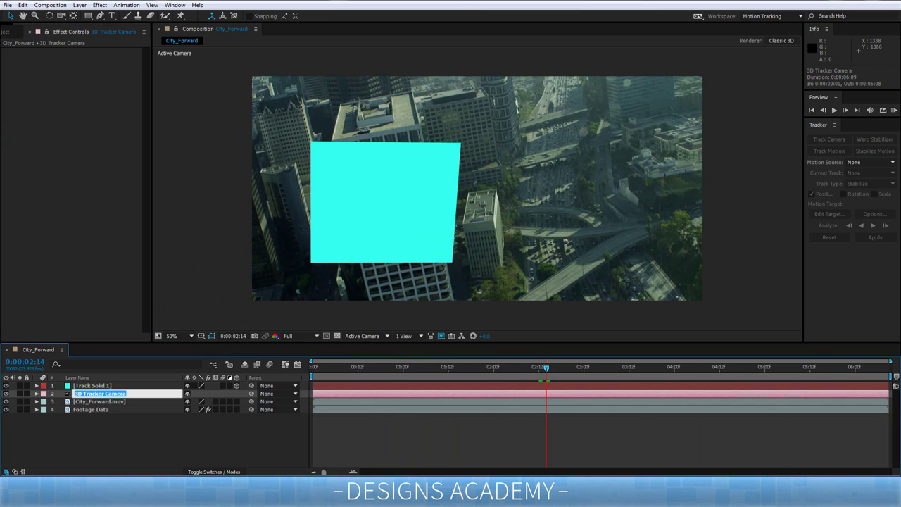
text(Skycamm)
key(BackSpace)
key(Return)
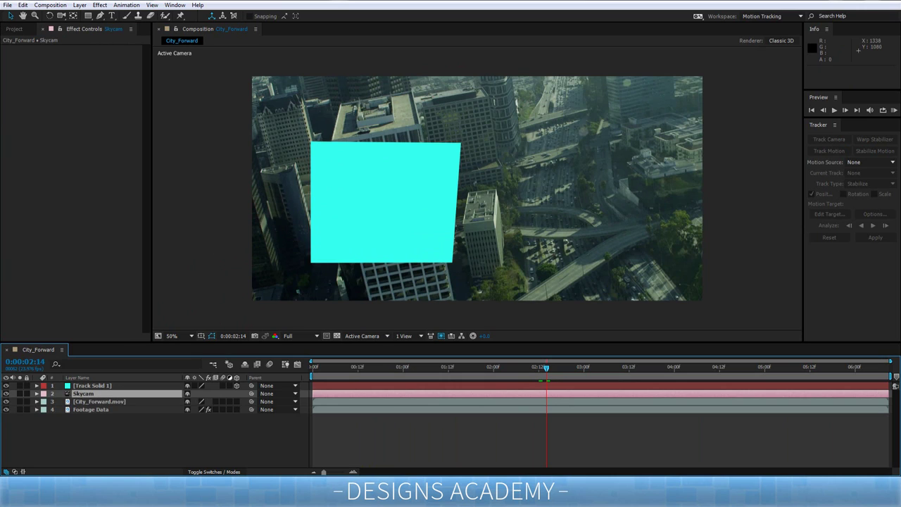
Rotate Track Solid 1 around its Z axis to about 351.9° to line it up with the building's facade.
click(92, 385)
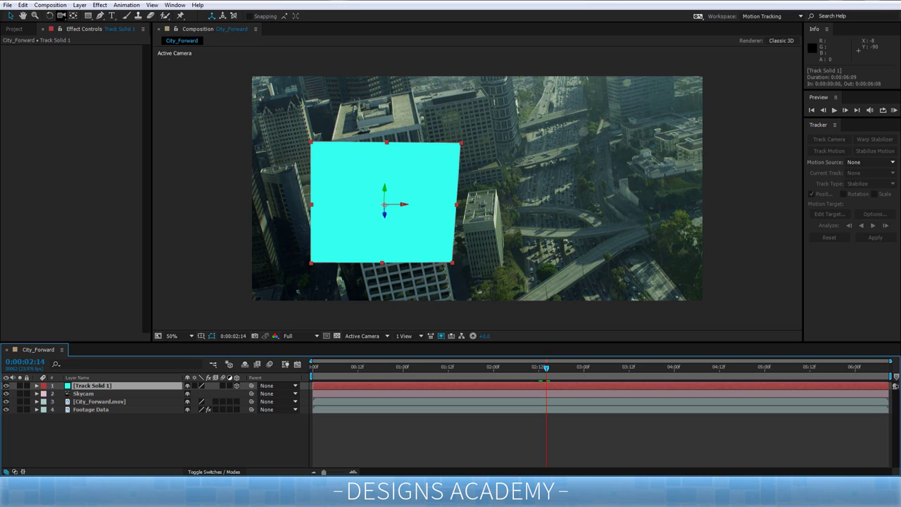
click(50, 15)
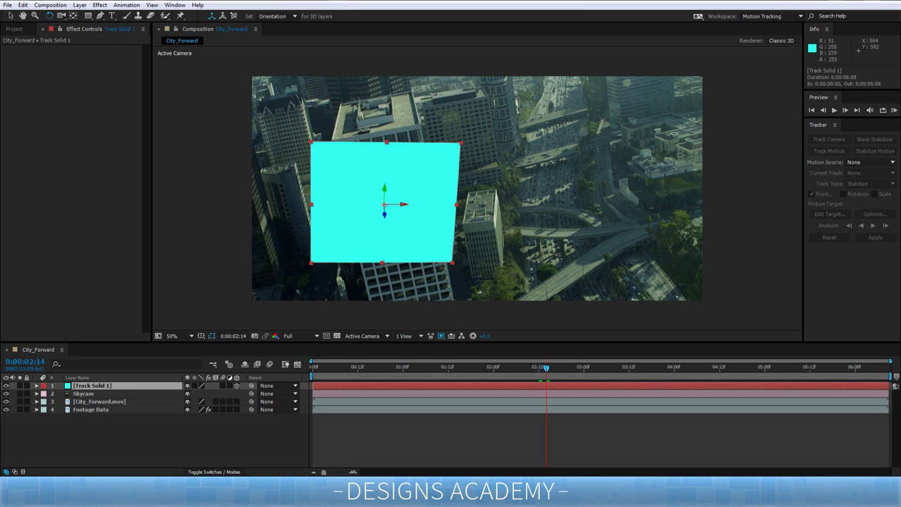
drag(384, 213, 382, 212)
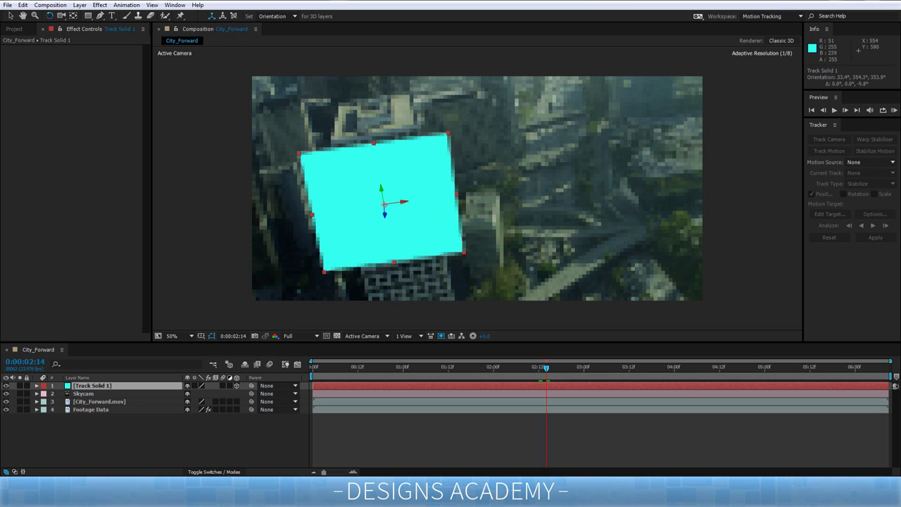
drag(446, 280, 447, 280)
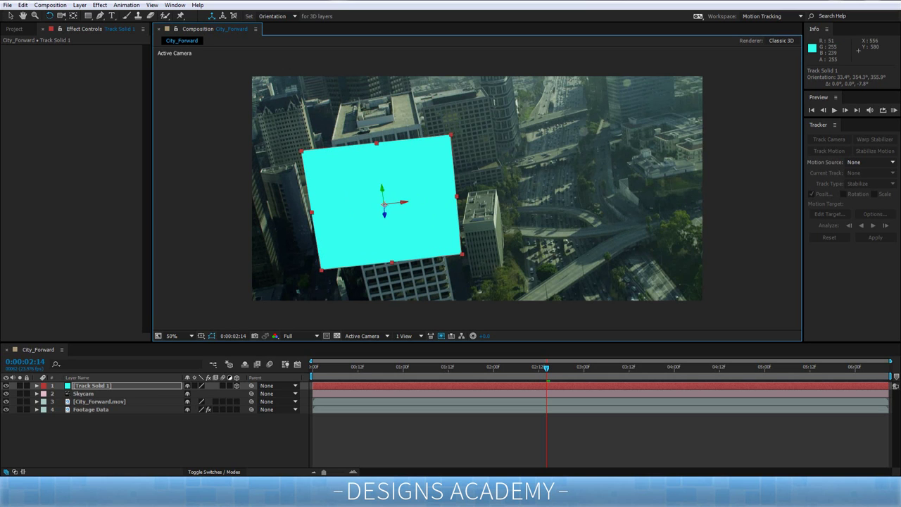
drag(382, 212, 384, 212)
key(ctrl+z)
drag(450, 280, 449, 280)
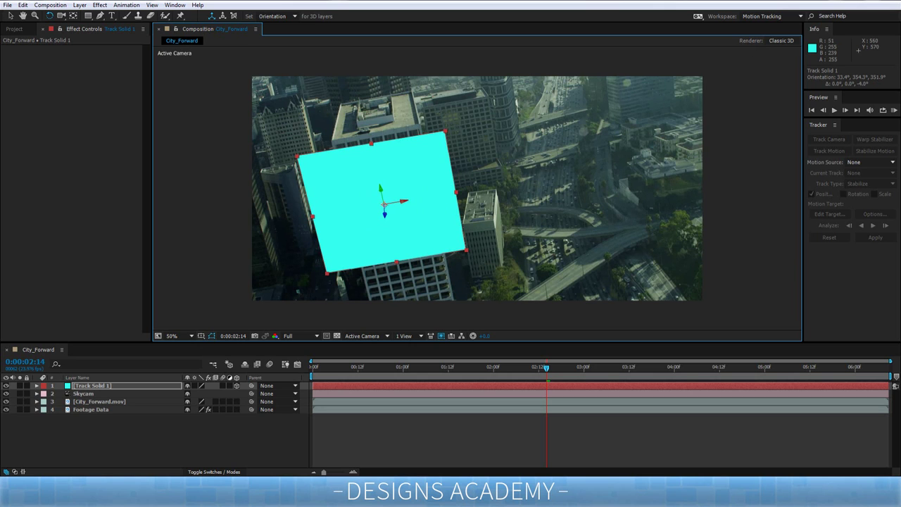
Fine-tune Track Solid 1's Z orientation to about 351.1° and return to the Selection tool.
drag(452, 285, 454, 289)
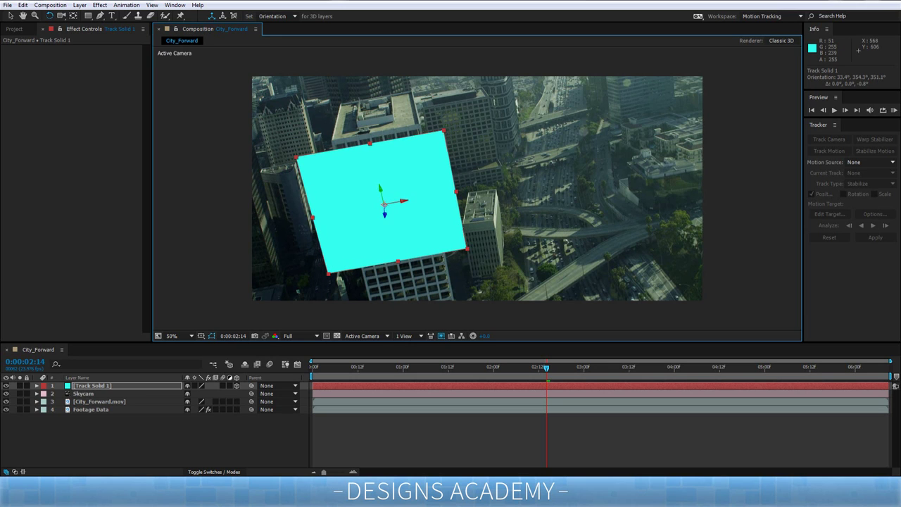
click(405, 444)
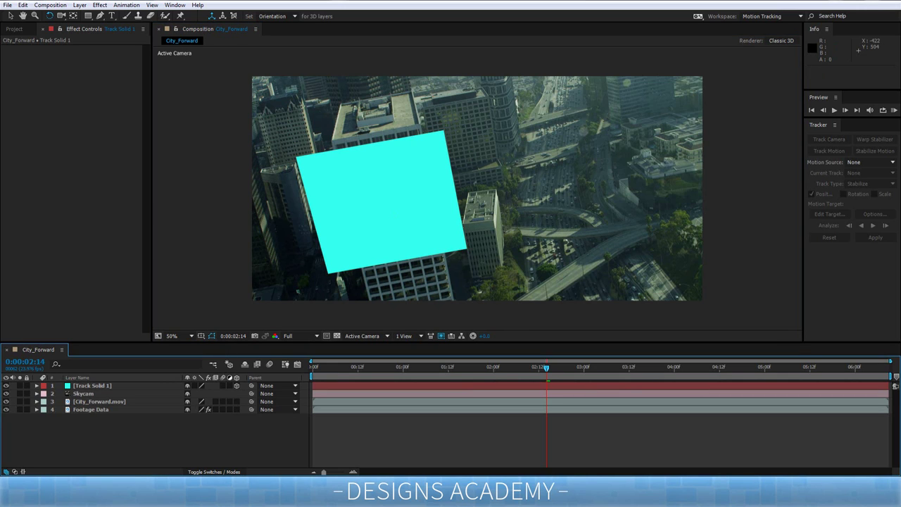
click(11, 15)
click(366, 169)
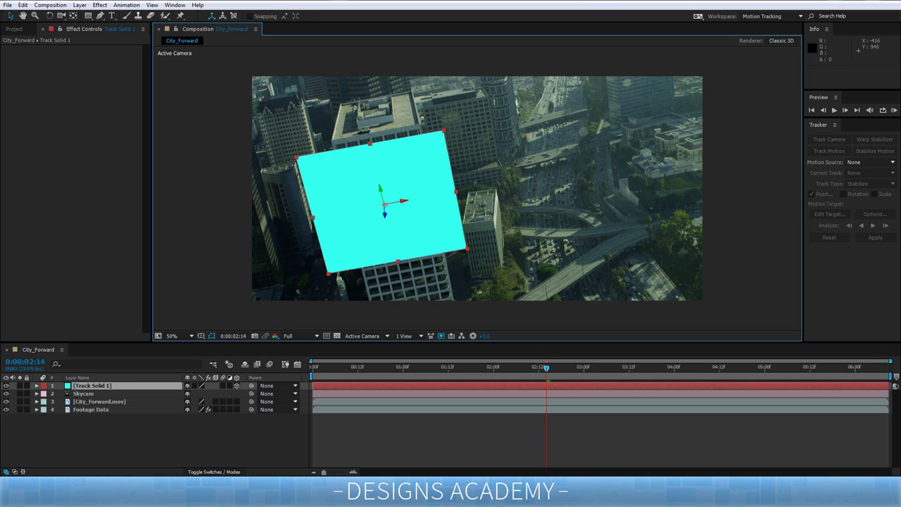
key(ctrl+0)
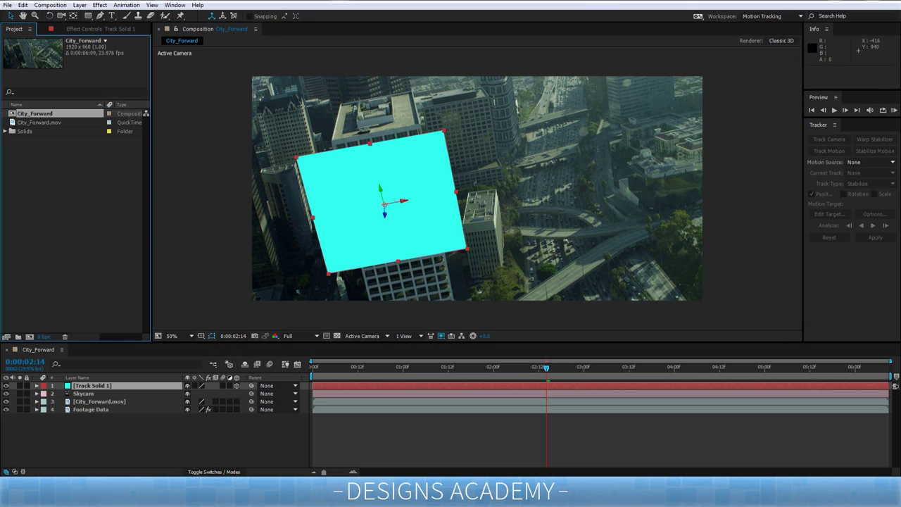
click(92, 385)
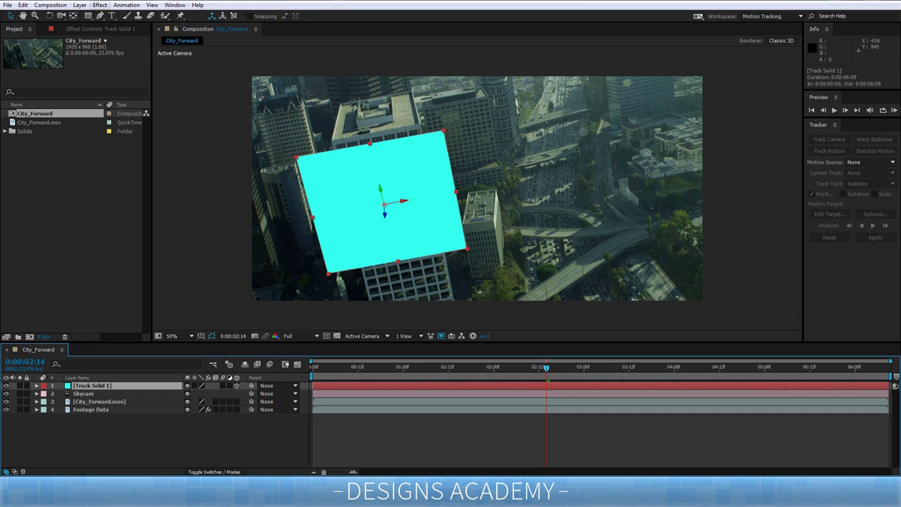
click(99, 5)
mouse_move(157, 317)
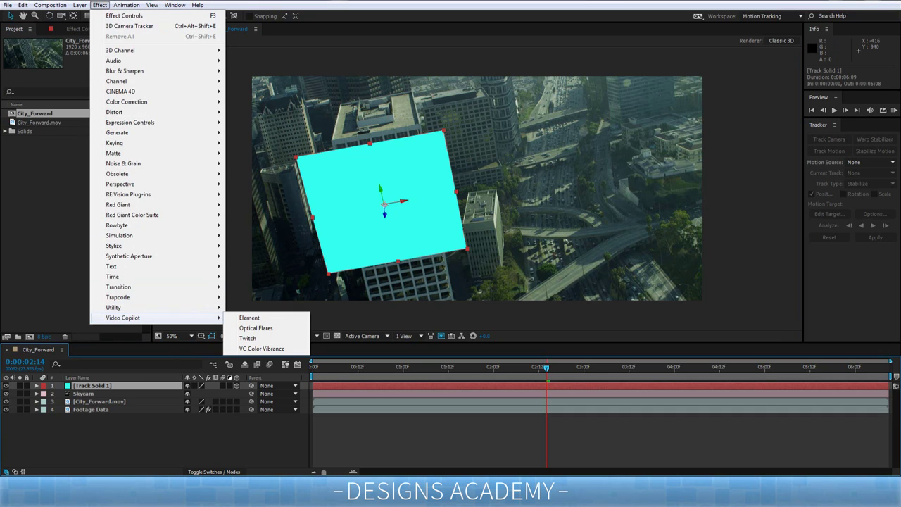
key(Down)
key(Escape)
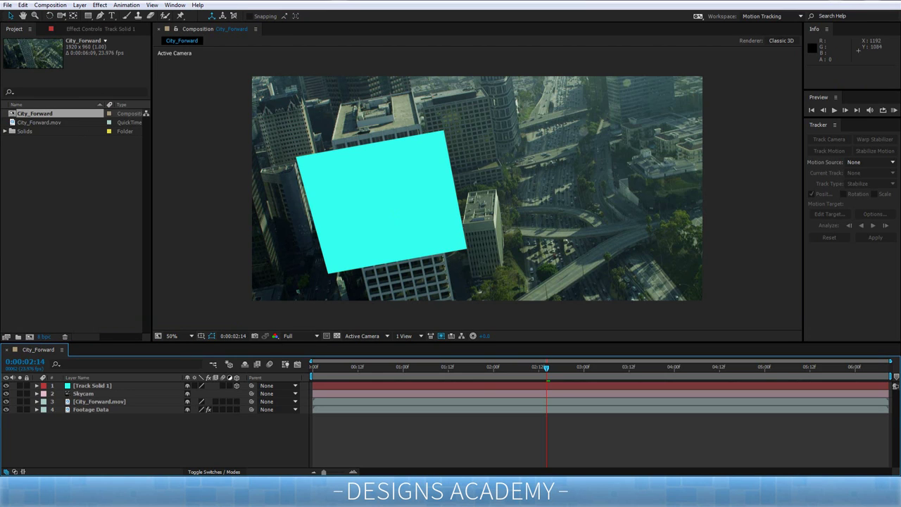
Play and scrub through the composition to check how well Track Solid 1 sticks to the building.
click(456, 367)
drag(456, 367, 441, 367)
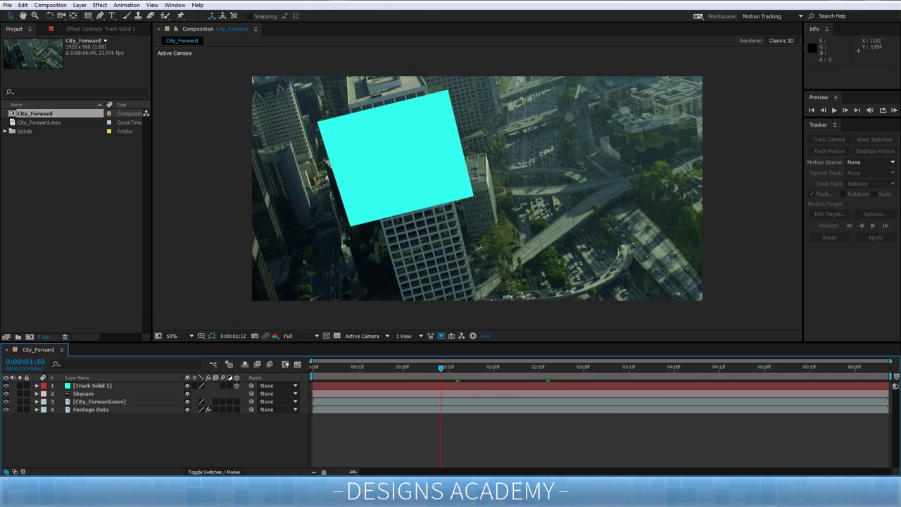
key(space)
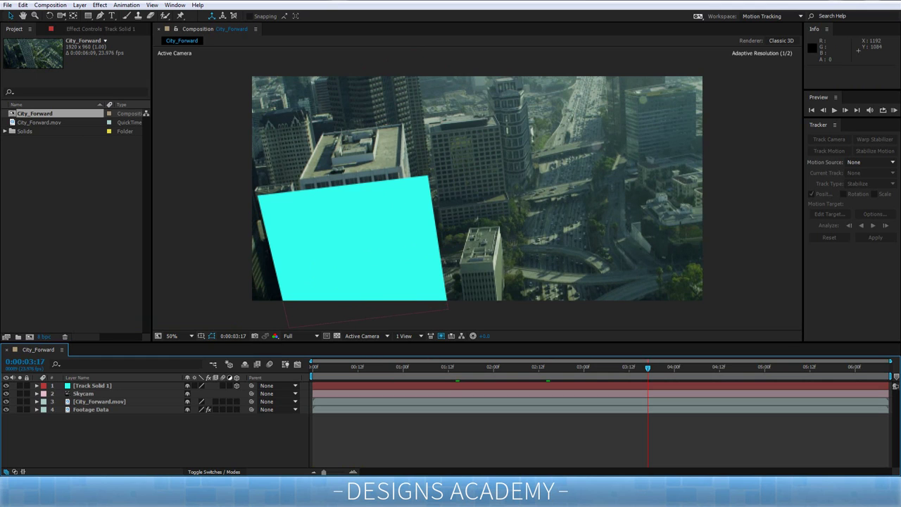
drag(647, 367, 365, 367)
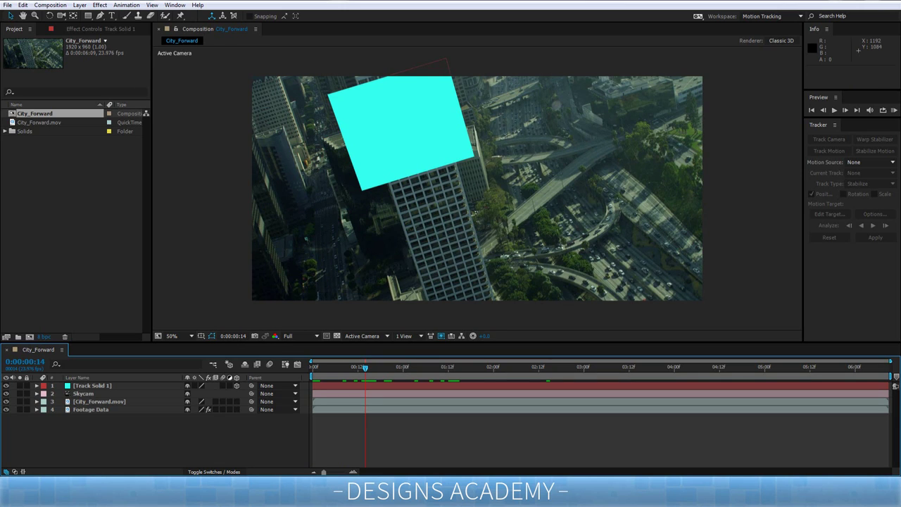
Rename the Track Solid 1 layer as Element and apply the Video Copilot Element effect to it.
click(93, 385)
key(Return)
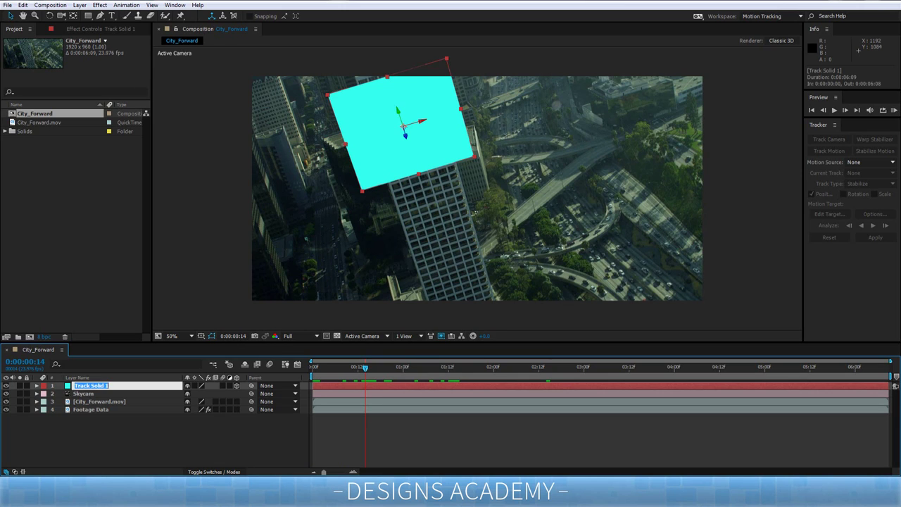
text(Element)
key(Return)
click(100, 5)
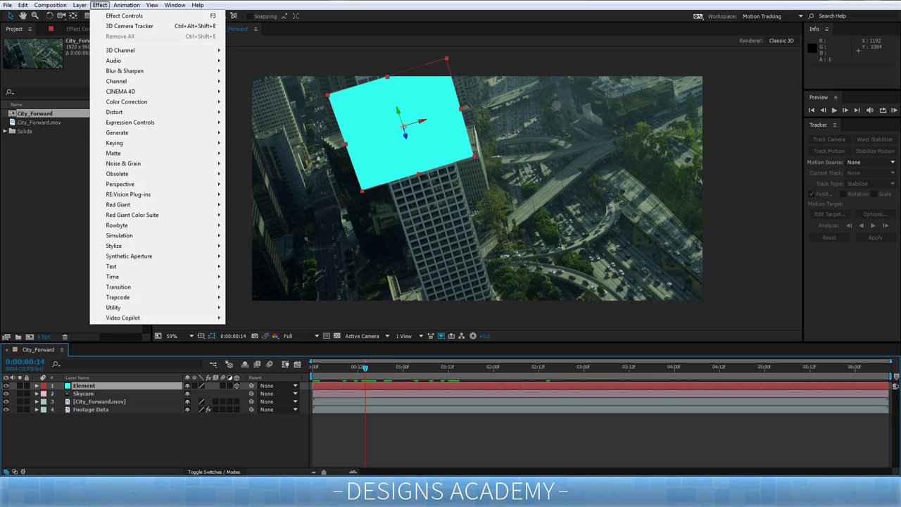
click(250, 318)
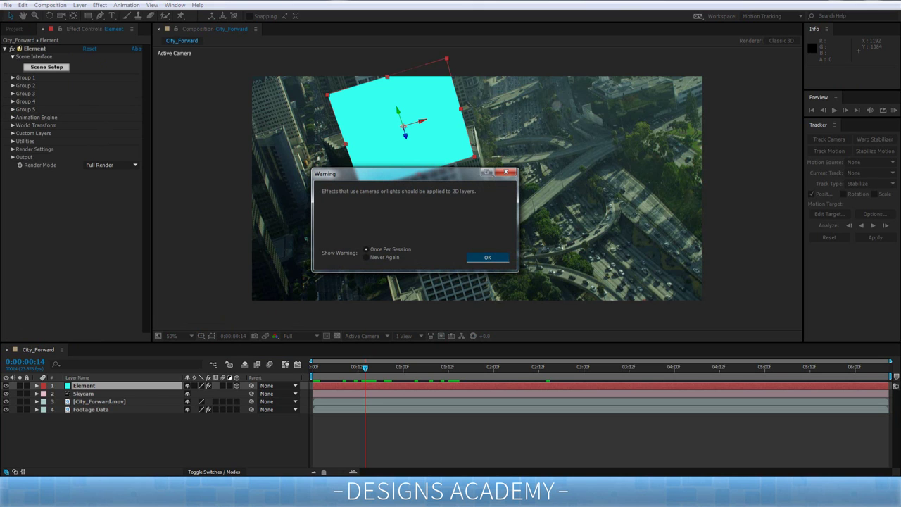
key(Return)
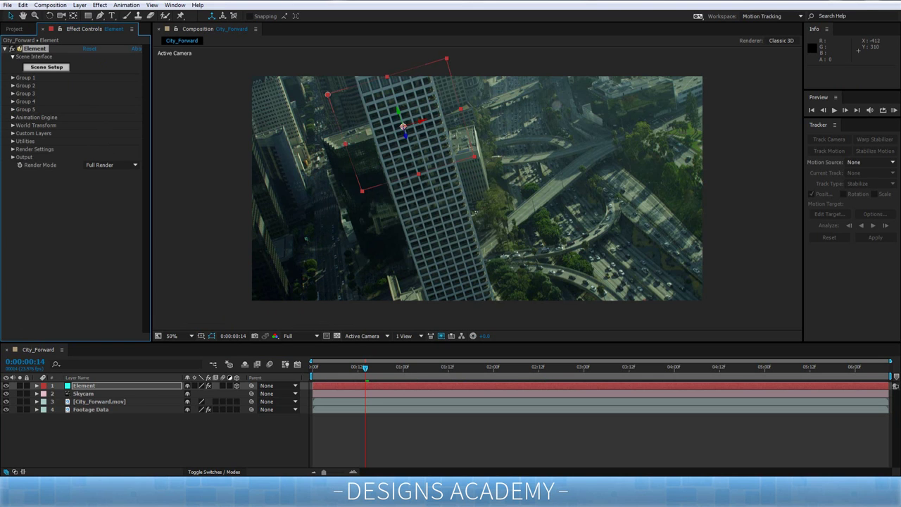
In the Element scene setup, decline registering the Motion_Design_2 pack, and install the licence from the Desktop file ElementLicense.license.
click(47, 66)
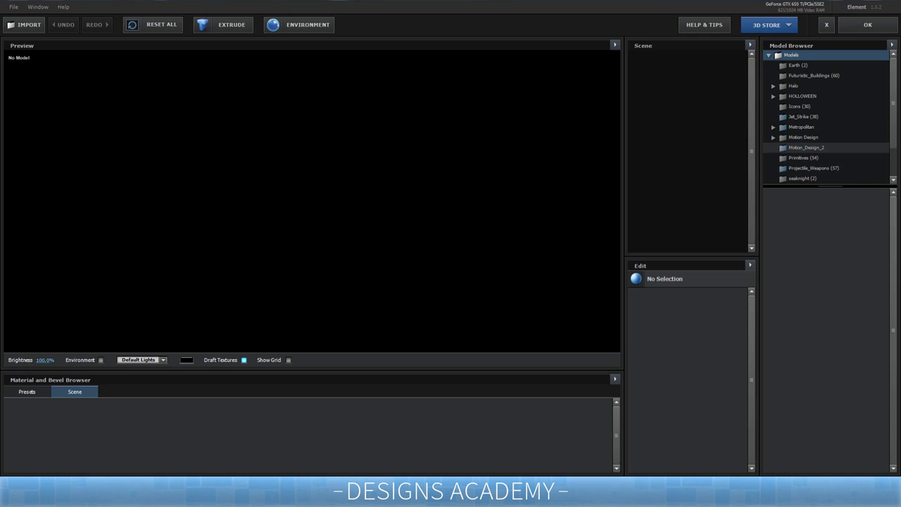
click(806, 147)
click(484, 259)
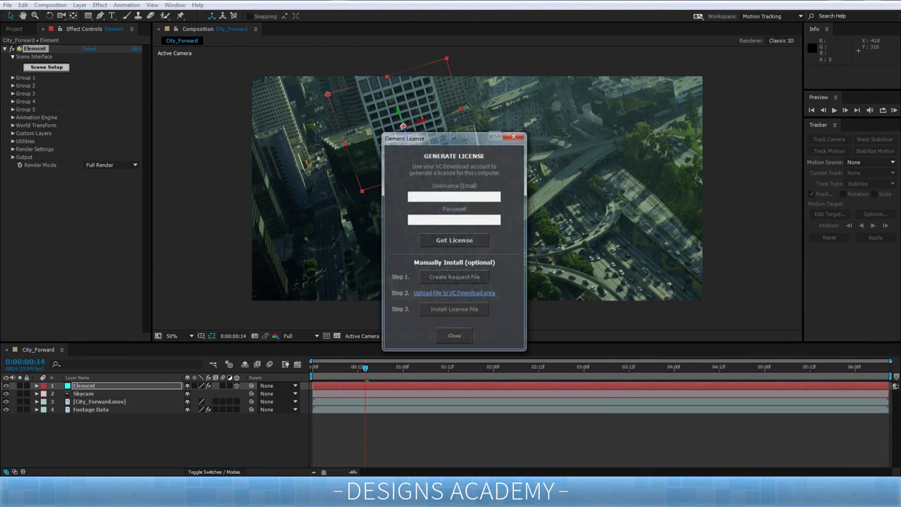
click(454, 309)
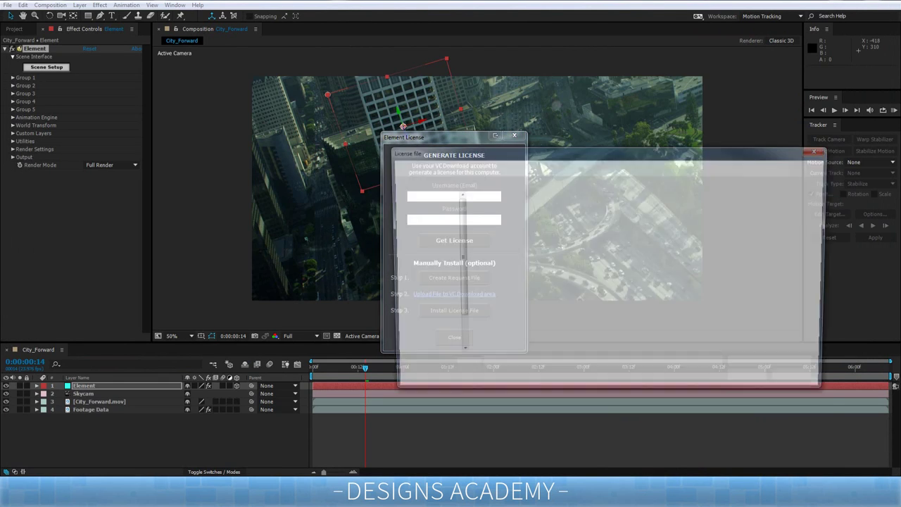
scroll(634, 267, down, 5)
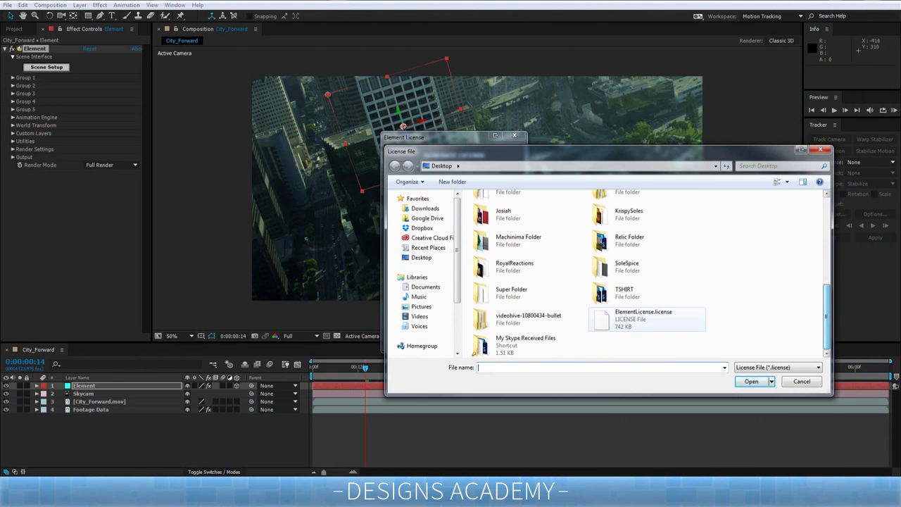
double_click(643, 319)
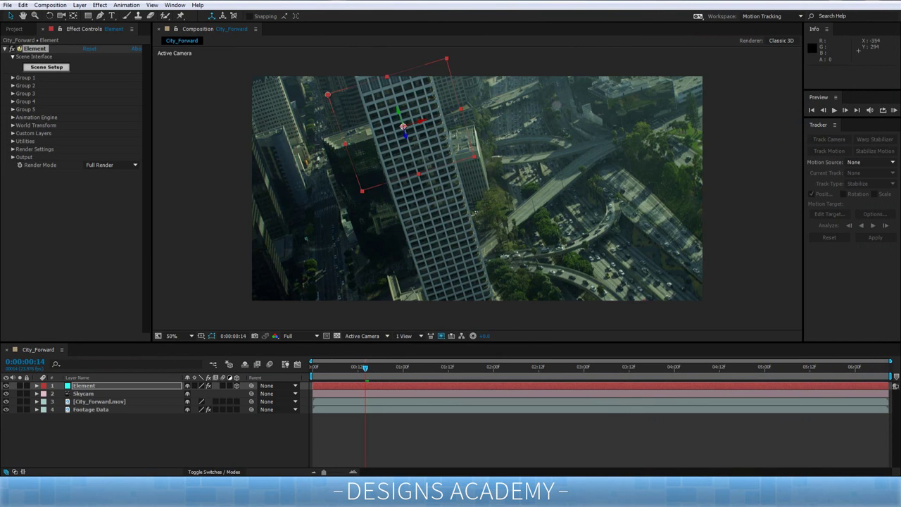
Look through the Primitives, Projectile_Weapons, seaknight and Starter_Pack model folders in Element's scene setup for a suitable debris model.
click(46, 67)
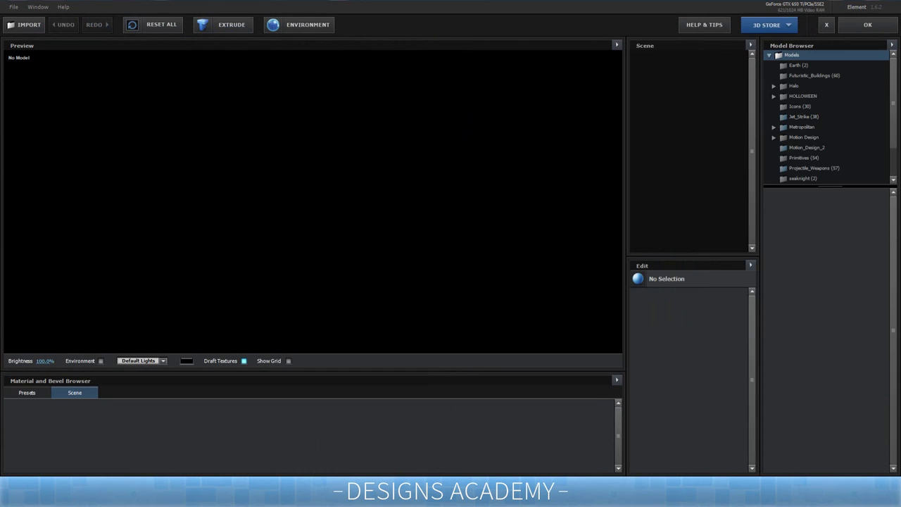
click(806, 147)
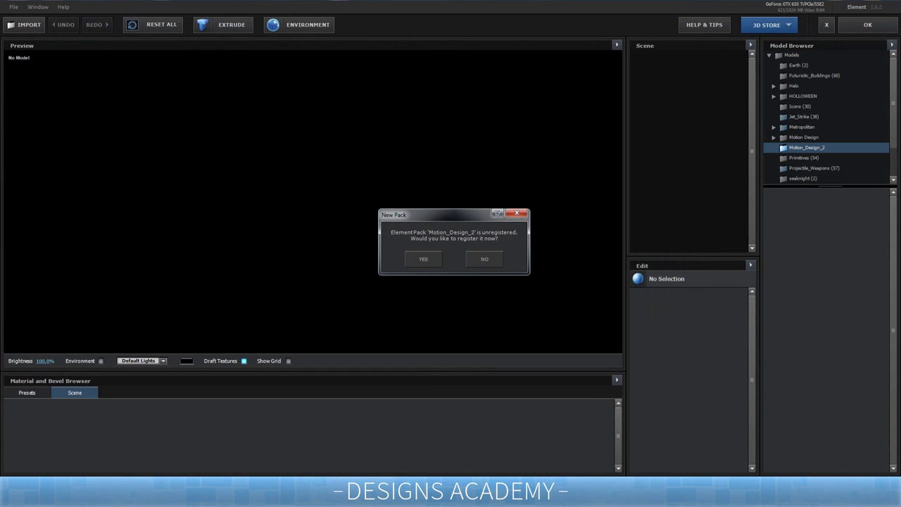
click(484, 259)
click(803, 158)
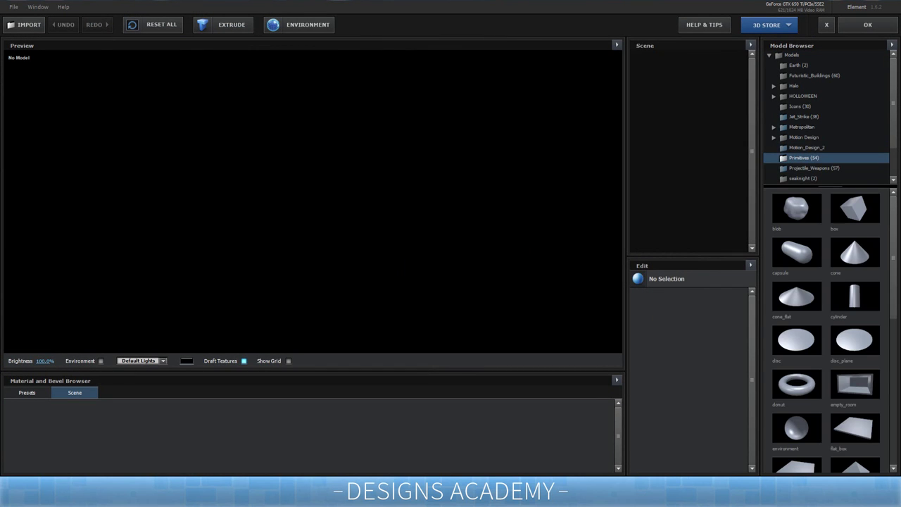
scroll(826, 330, down, 1)
scroll(827, 327, down, 10)
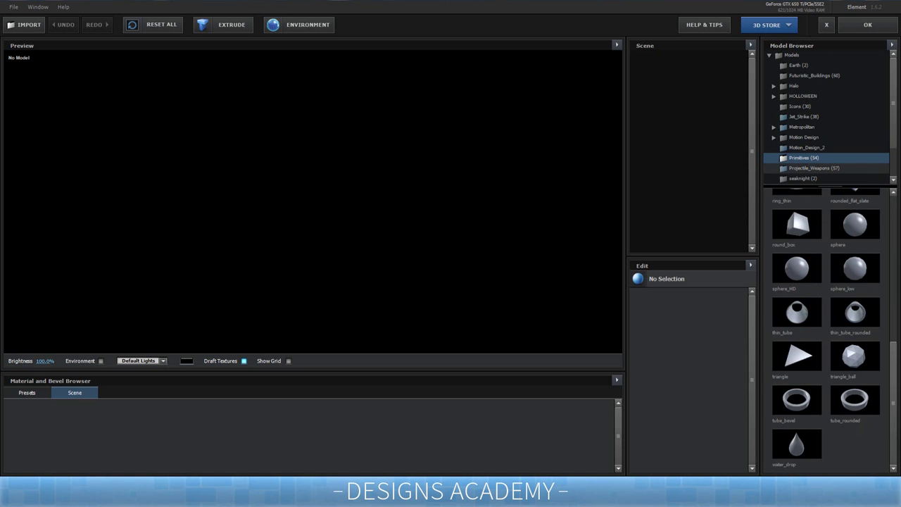
click(814, 167)
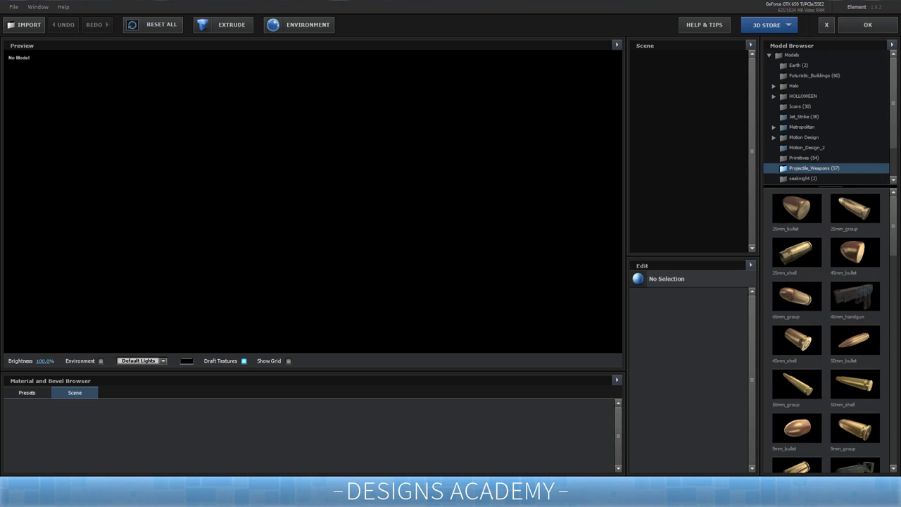
scroll(826, 127, down, 1)
click(802, 137)
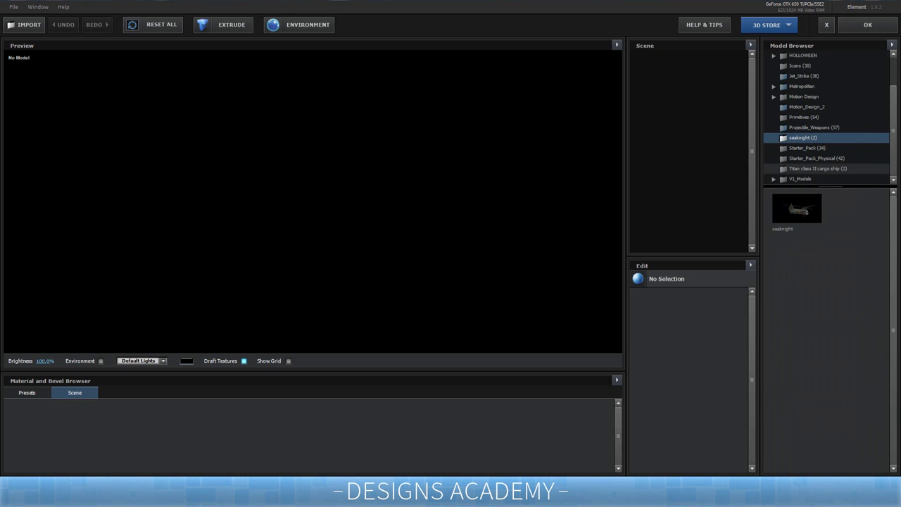
click(806, 148)
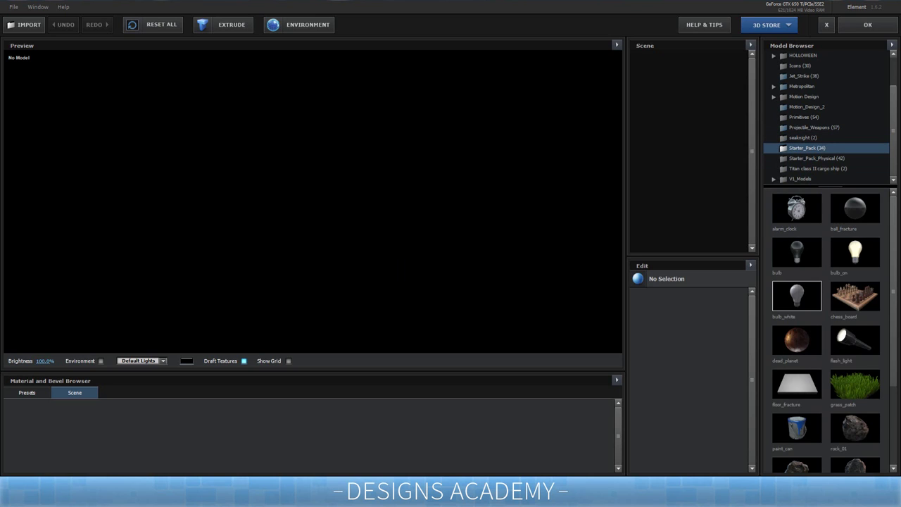
Add the rock_01 and rock_02 models from the Starter_Pack_Physical folder to the Element scene.
click(816, 159)
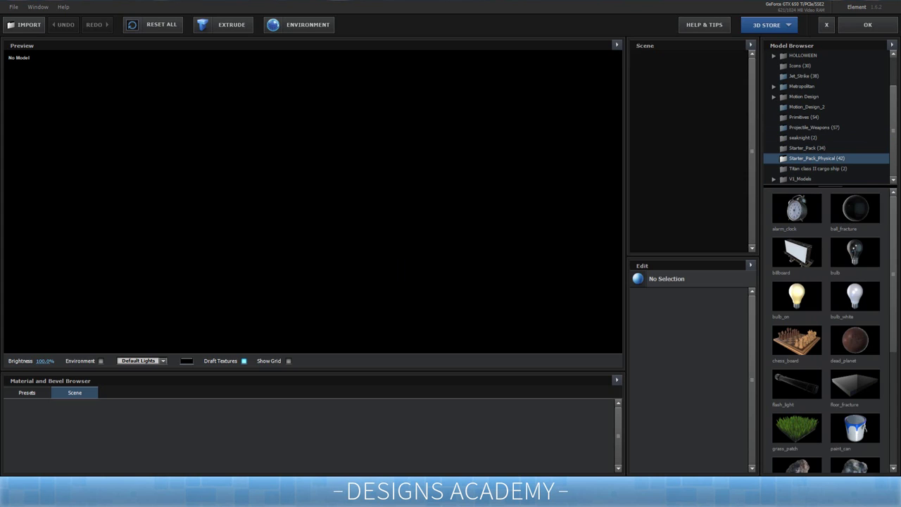
scroll(826, 331, down, 1)
scroll(826, 331, down, 4)
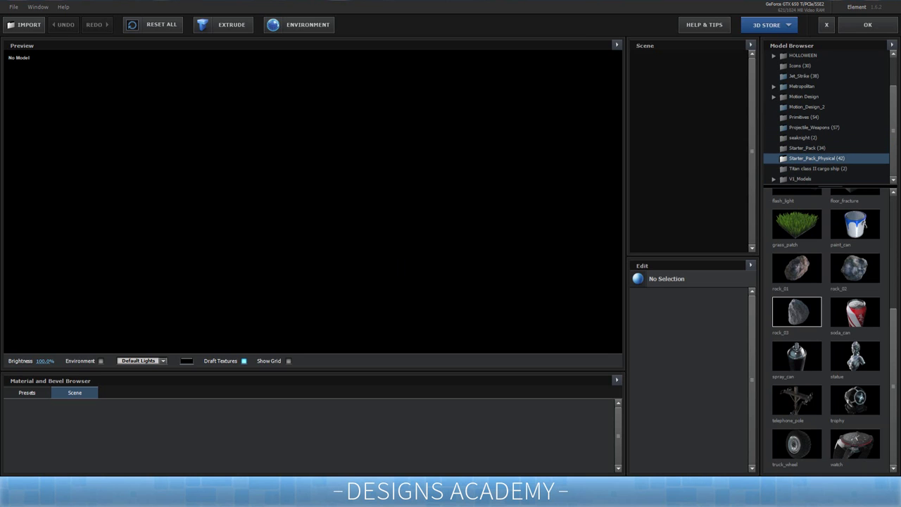
click(796, 268)
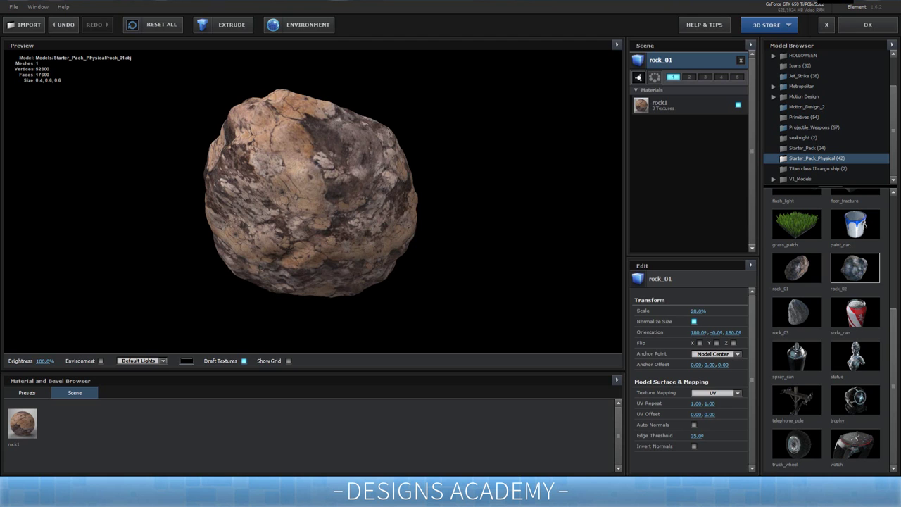
click(855, 268)
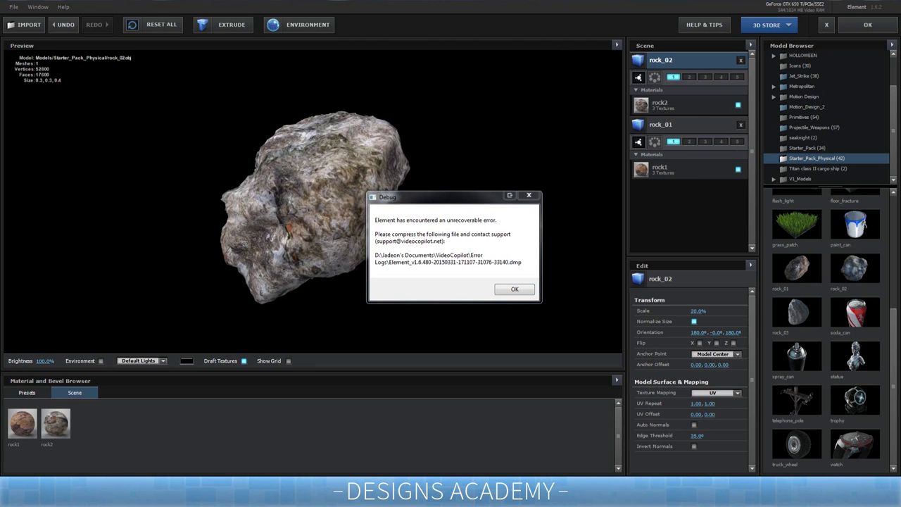
Remove rock_01 from the scene, keeping rock_02, and accept the scene setup.
click(514, 288)
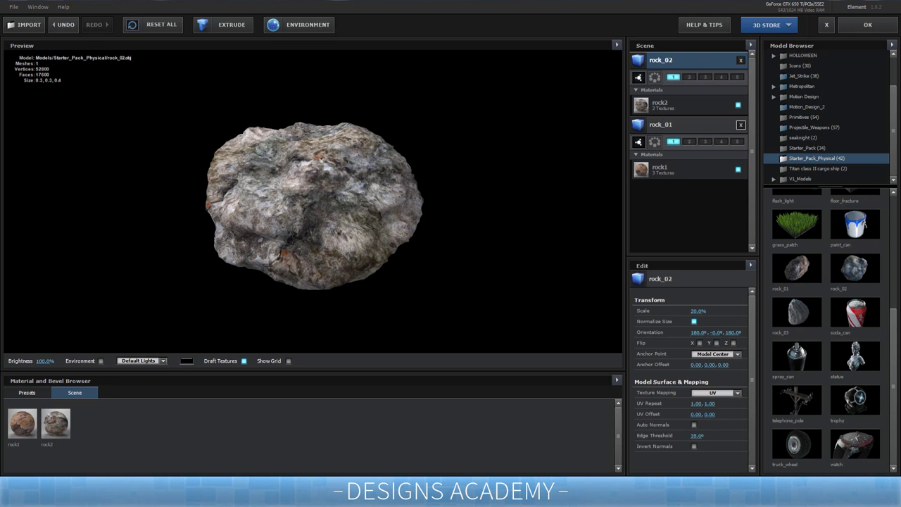
click(740, 125)
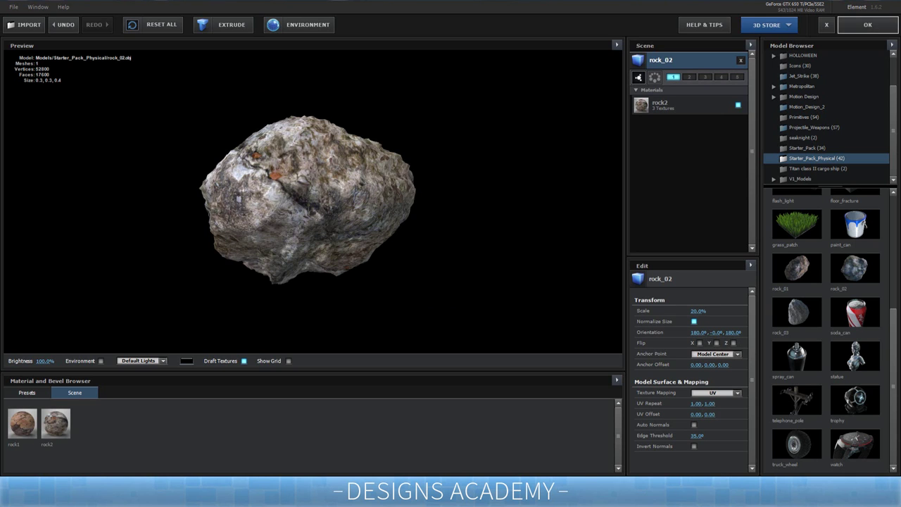
click(867, 25)
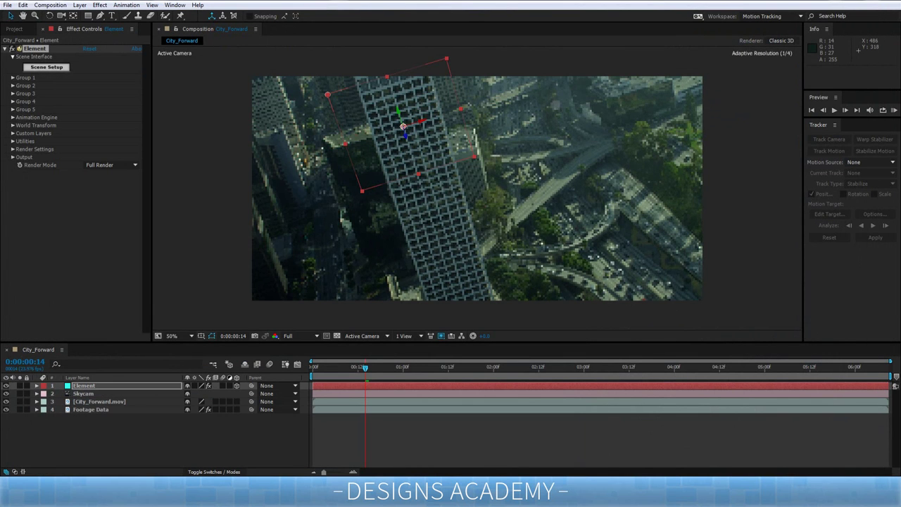
Turn off the 3D switch of the Element layer so it becomes a 2D layer.
click(115, 436)
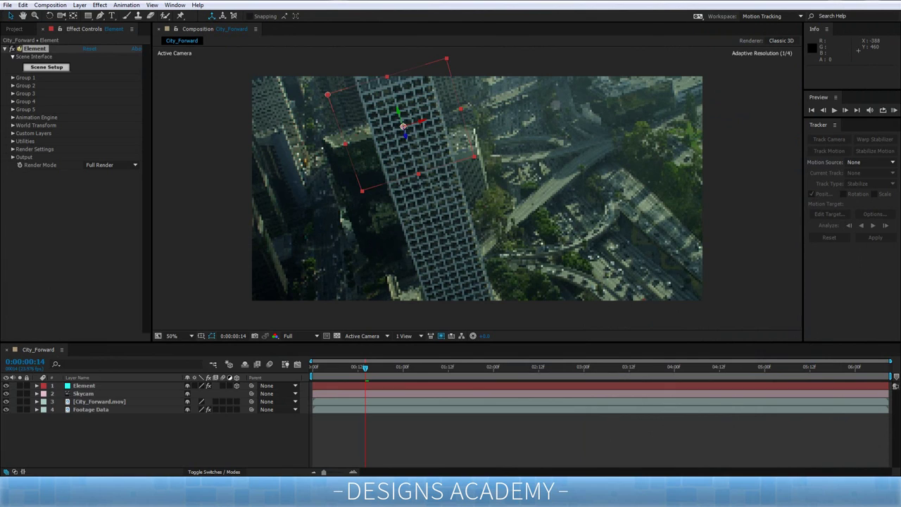
click(115, 385)
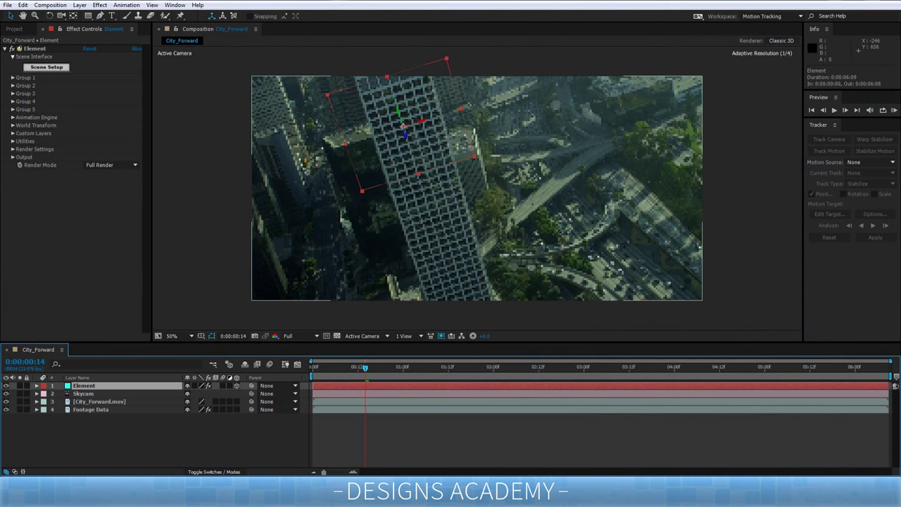
click(236, 385)
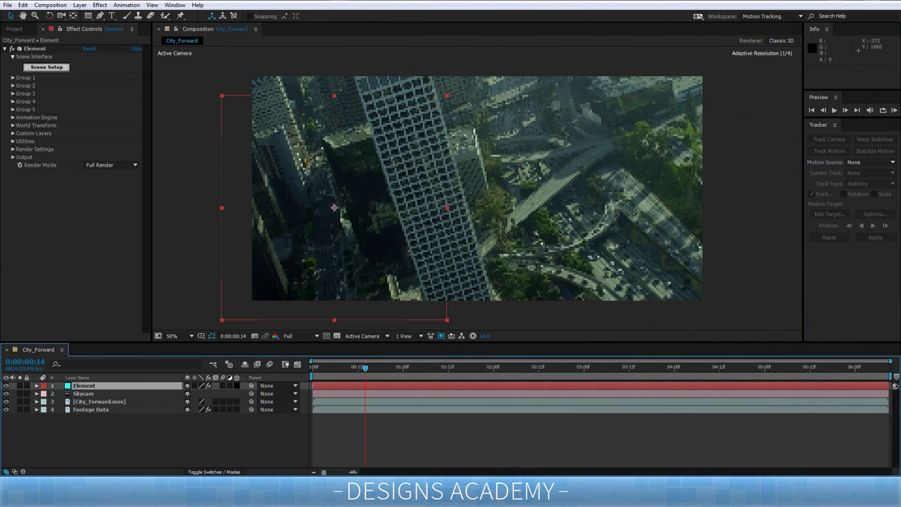
click(115, 393)
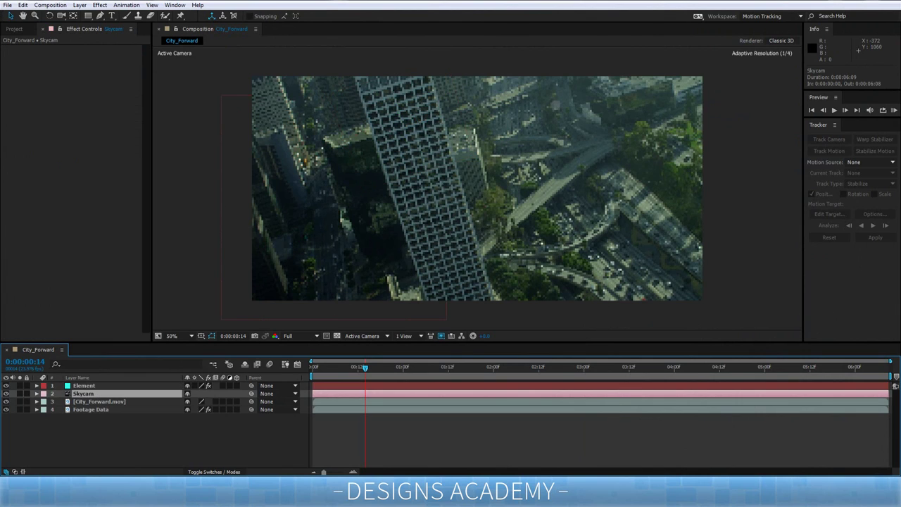
click(115, 386)
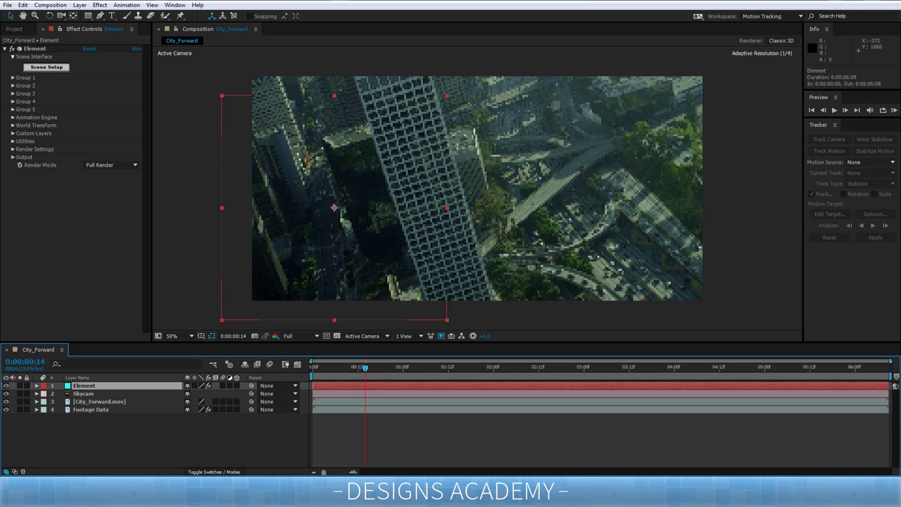
Create a new comp-size black solid named Element above the existing layers.
right_click(114, 422)
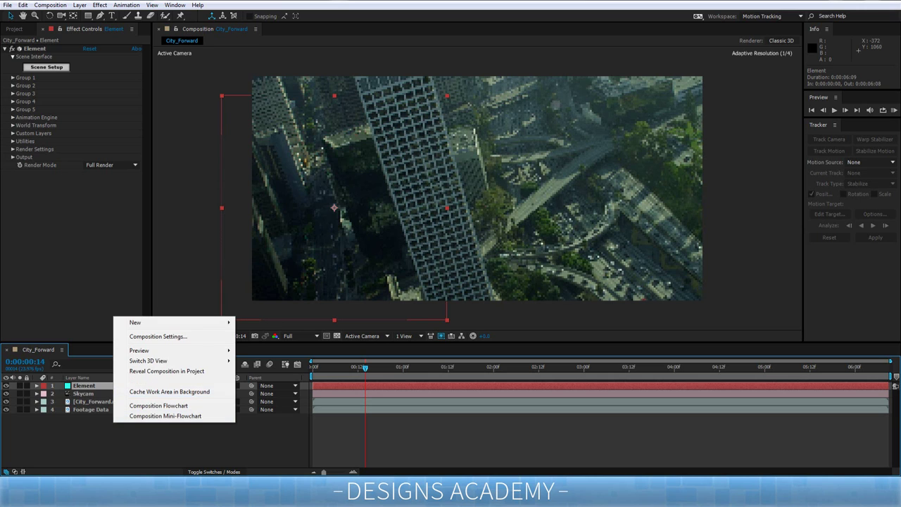
mouse_move(135, 321)
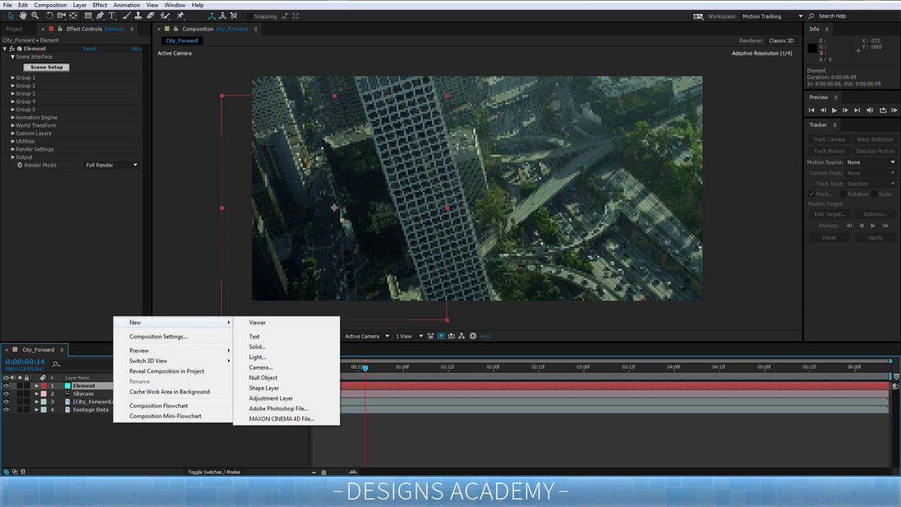
click(257, 346)
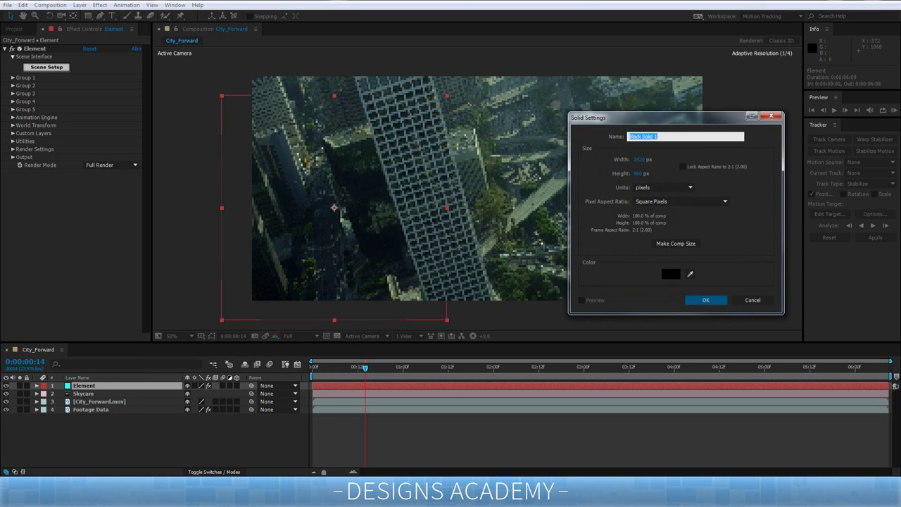
text(B)
text(le)
text(ment)
key(Return)
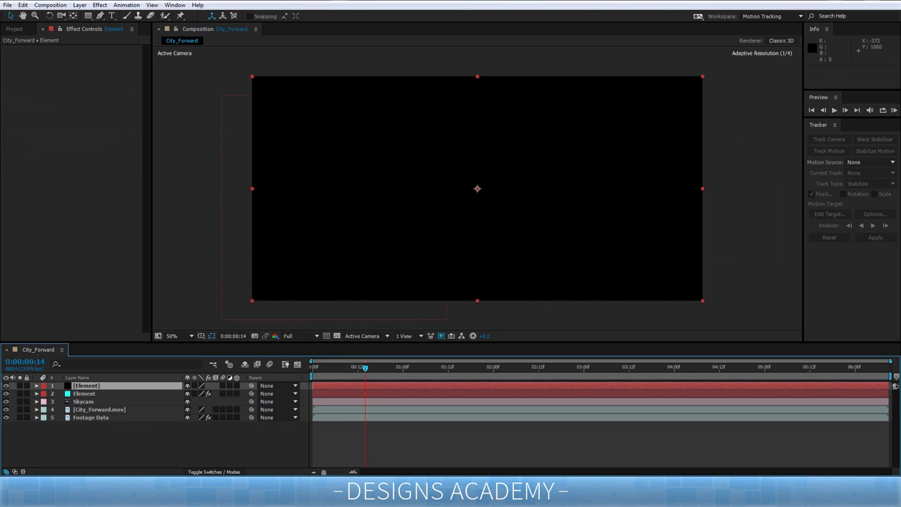
Delete the old Element layer that carries the effect, keeping the new solid.
click(6, 393)
click(6, 393)
click(84, 394)
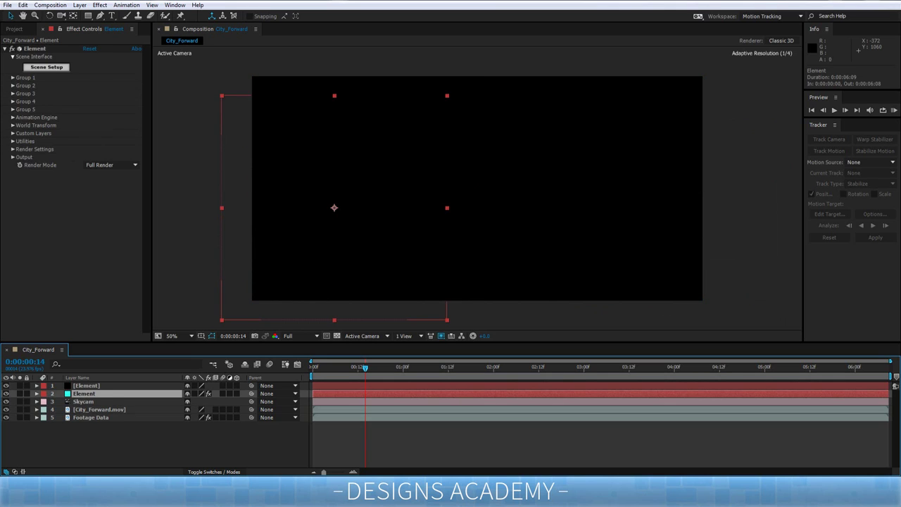
key(Delete)
Apply the Video Copilot Element effect to the new Element solid and dismiss the video card warnings.
click(86, 384)
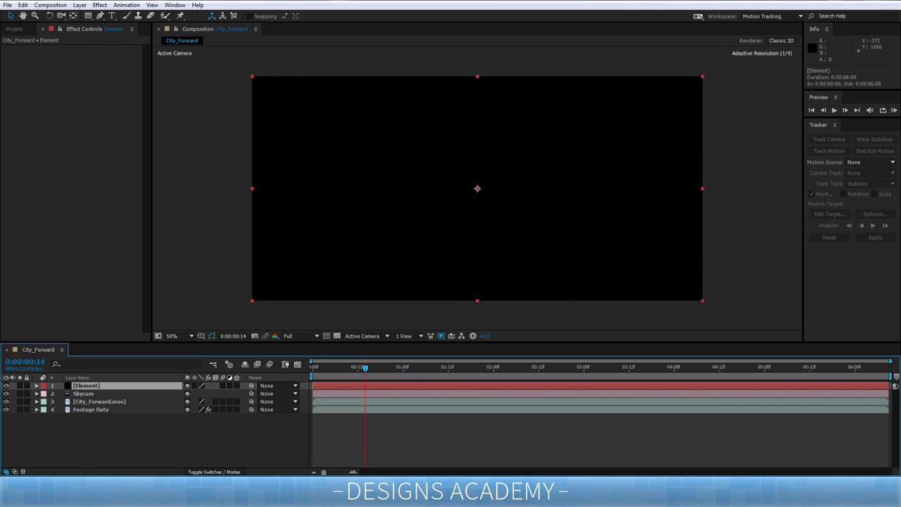
click(100, 5)
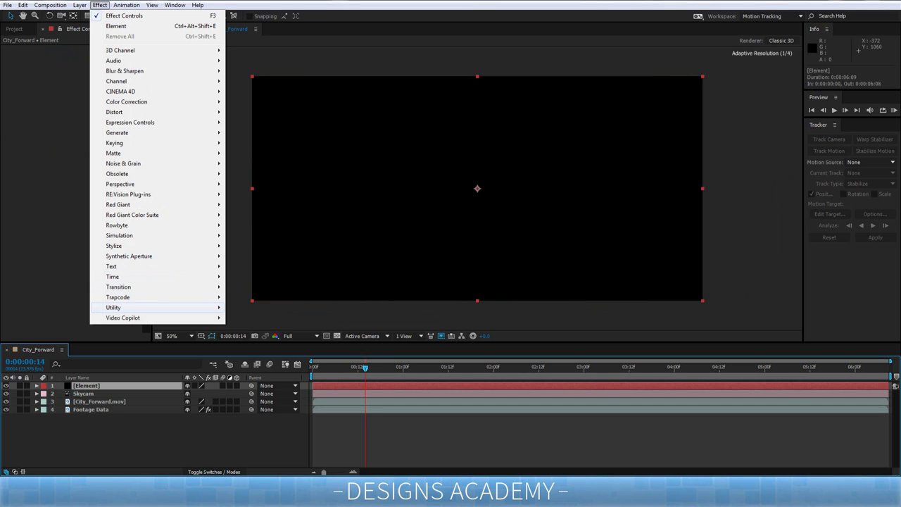
mouse_move(176, 317)
click(242, 316)
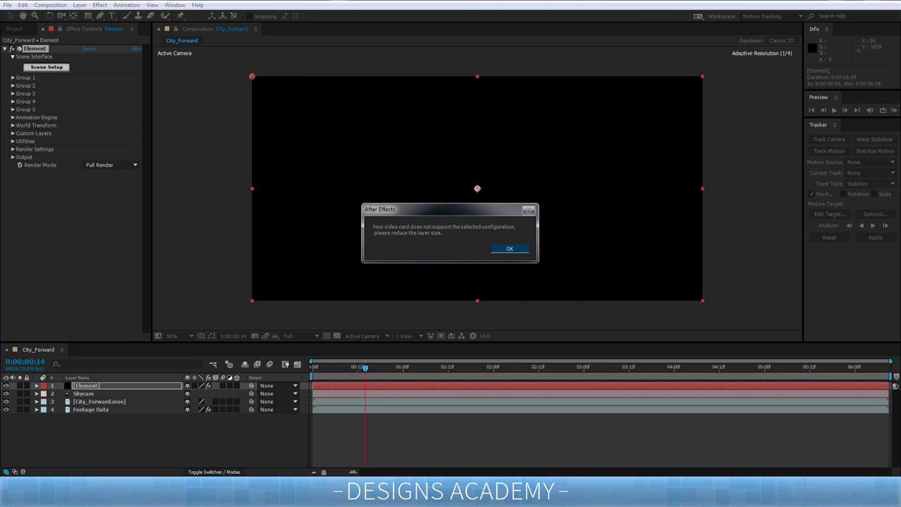
key(Return)
key(Return)
key(Return)
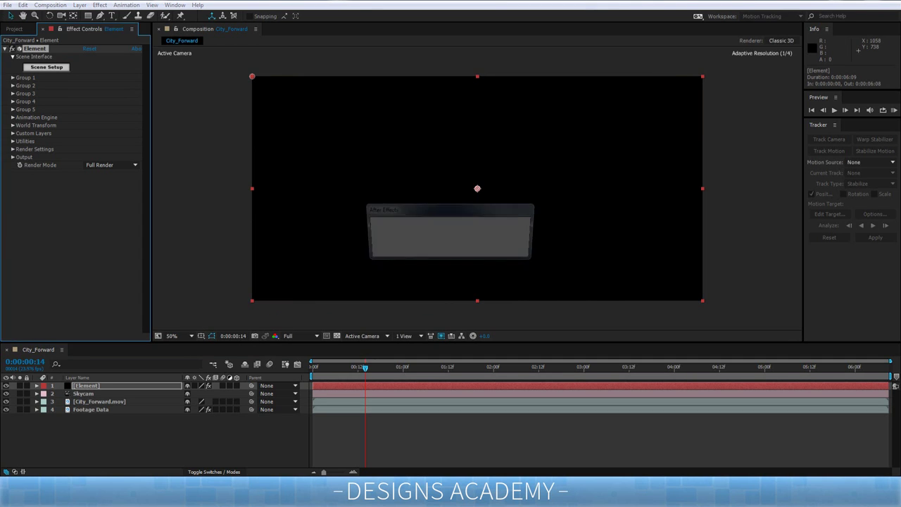
key(Return)
key(Return)
key(Return)
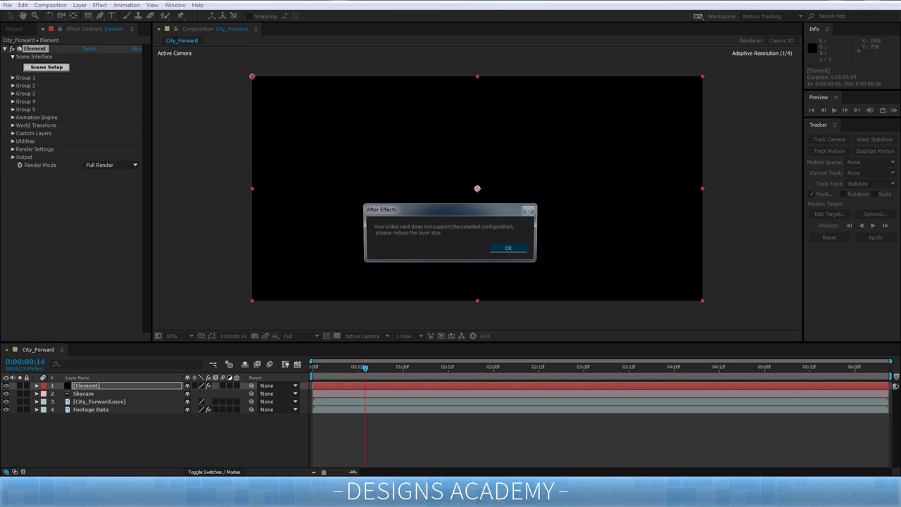
key(Return)
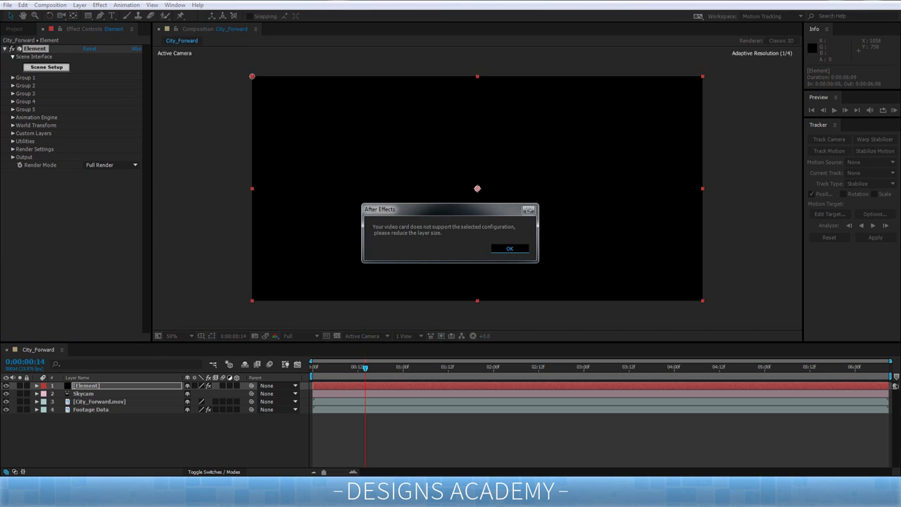
key(Return)
key(Return)
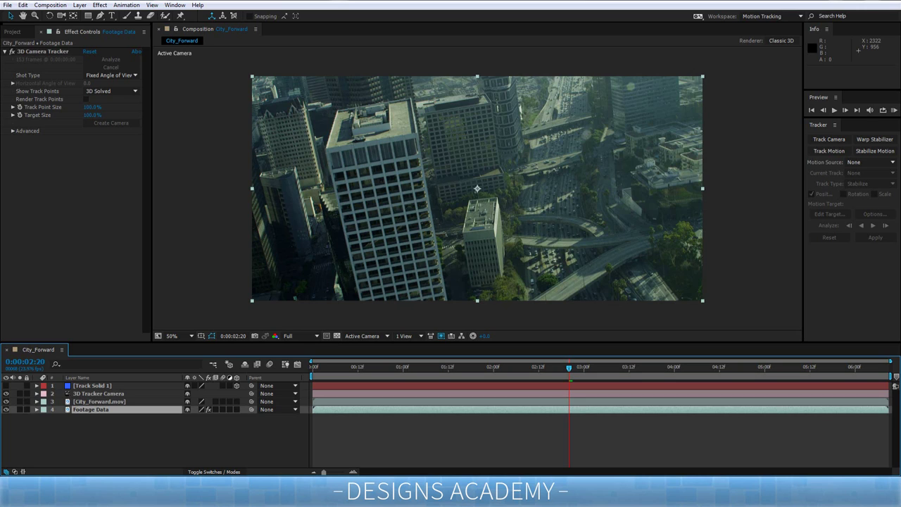
Show the Track Solid 1 layer, rotate it about -12° around Z, and shift it slightly down along the large building's facade.
click(93, 385)
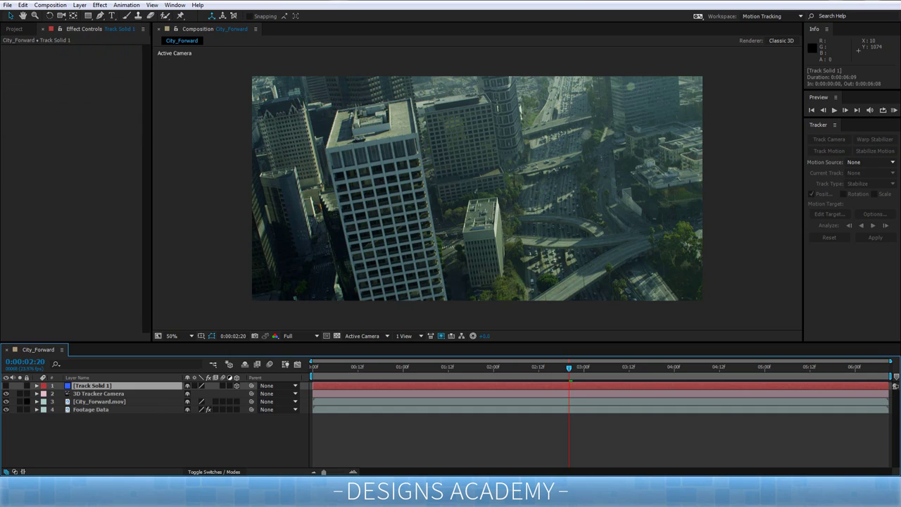
click(6, 385)
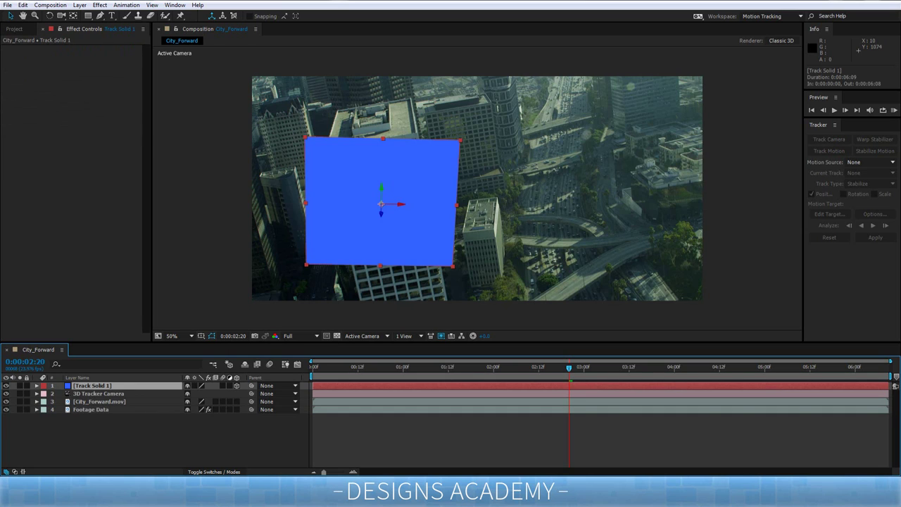
key(w)
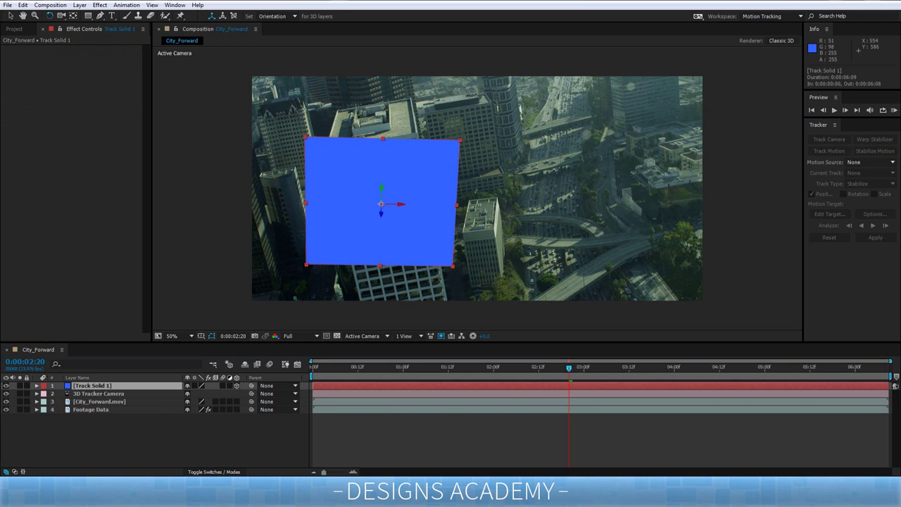
drag(447, 282, 442, 282)
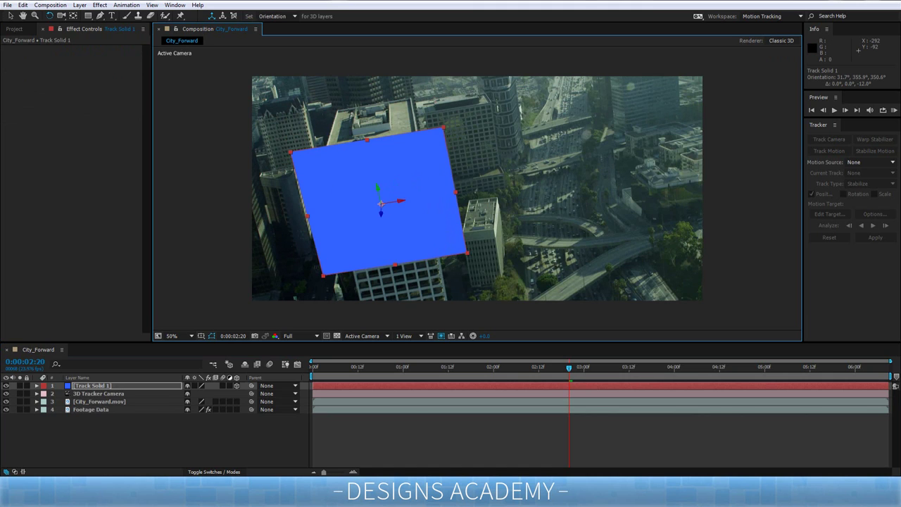
key(v)
drag(377, 187, 393, 206)
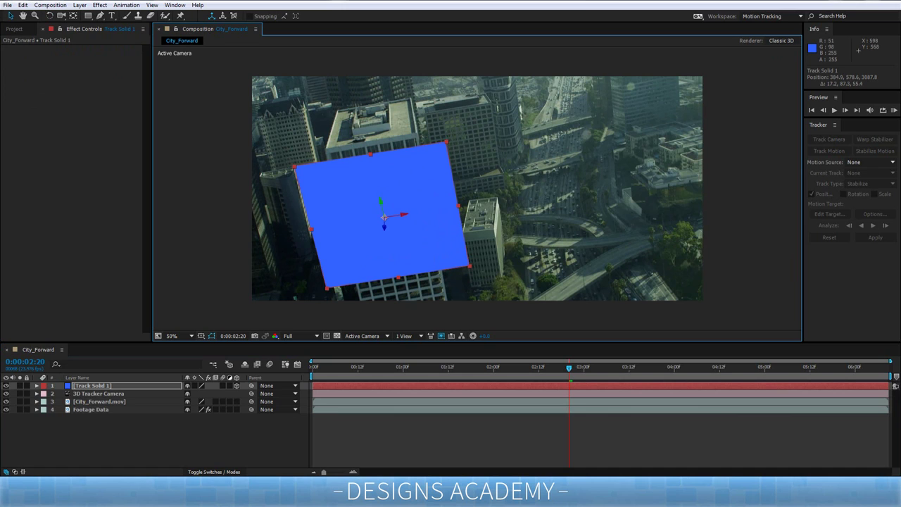
Hide the Track Solid 1 layer in the composition.
click(92, 386)
click(27, 385)
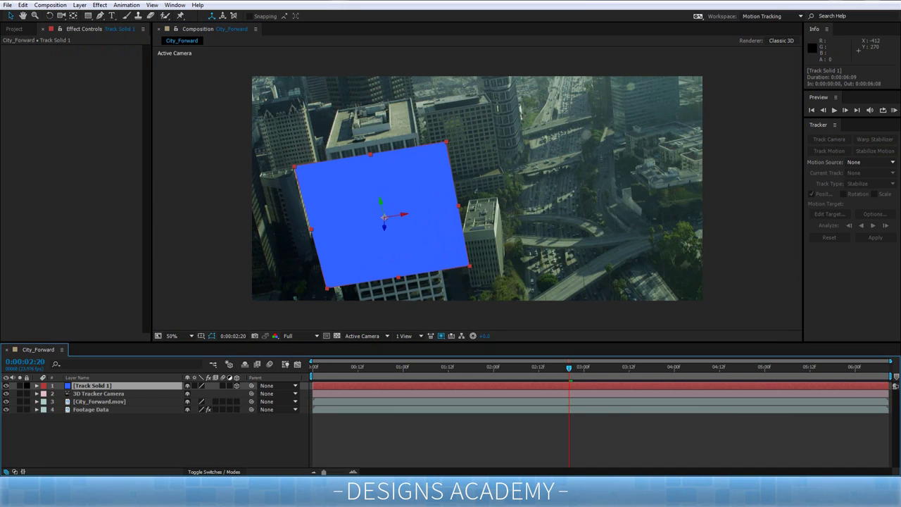
key(F2)
click(6, 386)
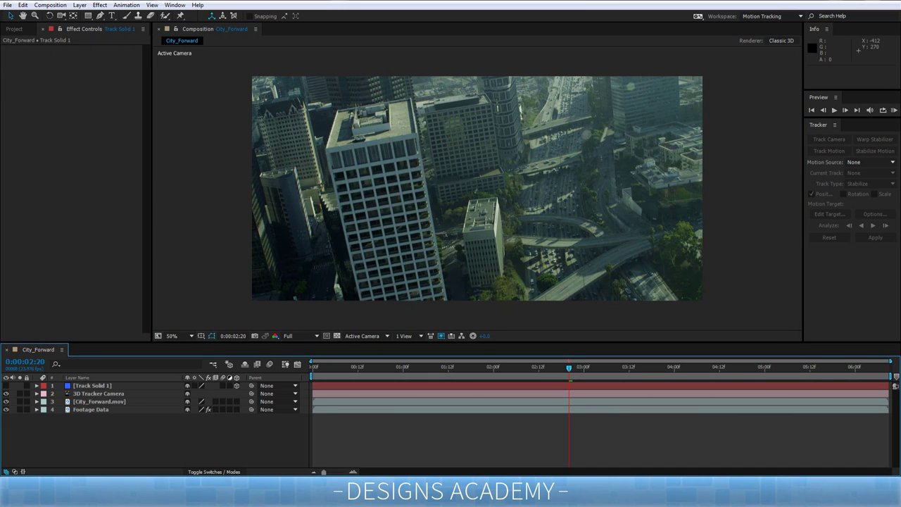
Copy the Position property of Track Solid 1 with relative property links.
click(92, 386)
key(p)
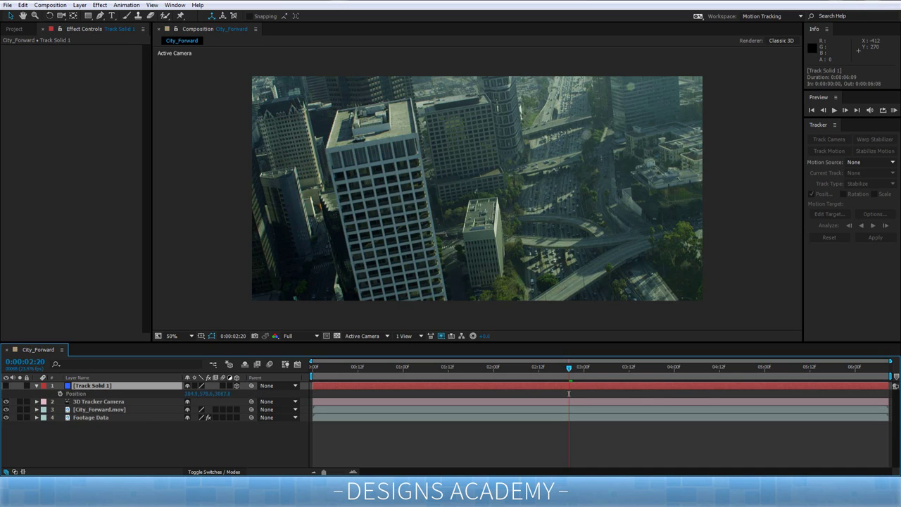
click(76, 393)
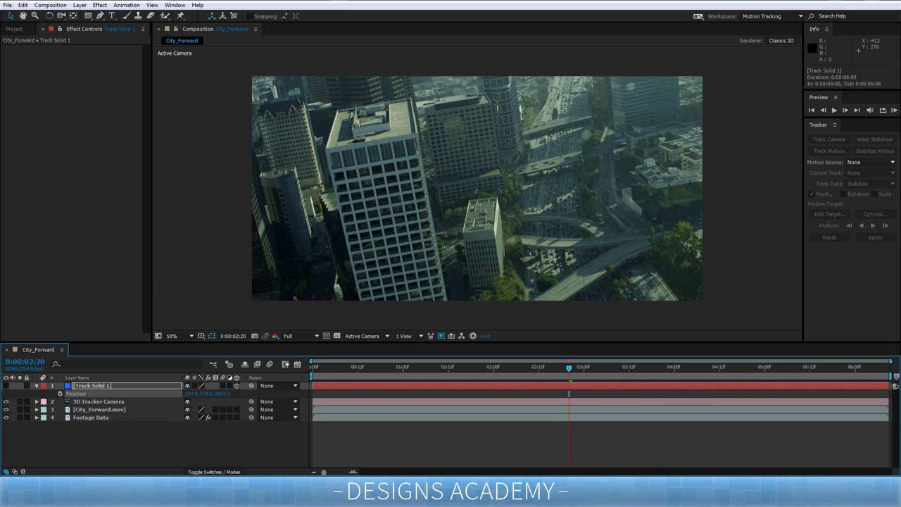
click(23, 5)
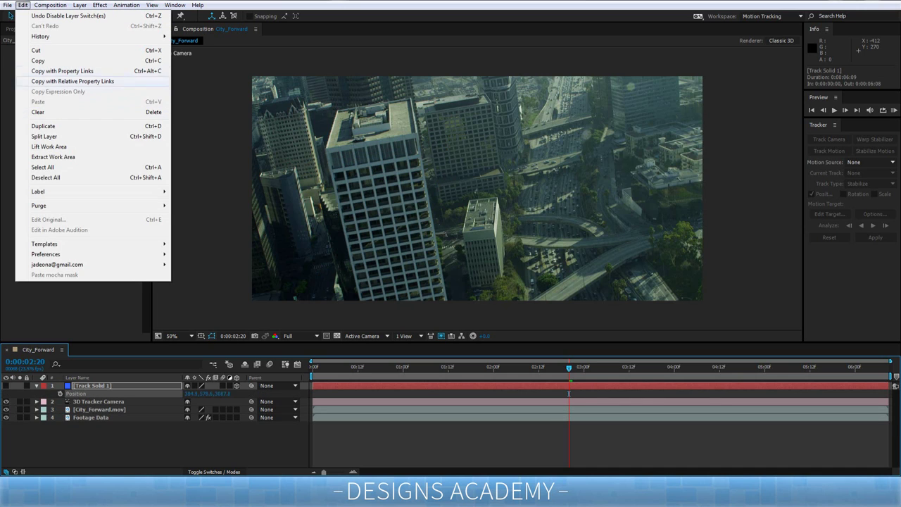
click(72, 80)
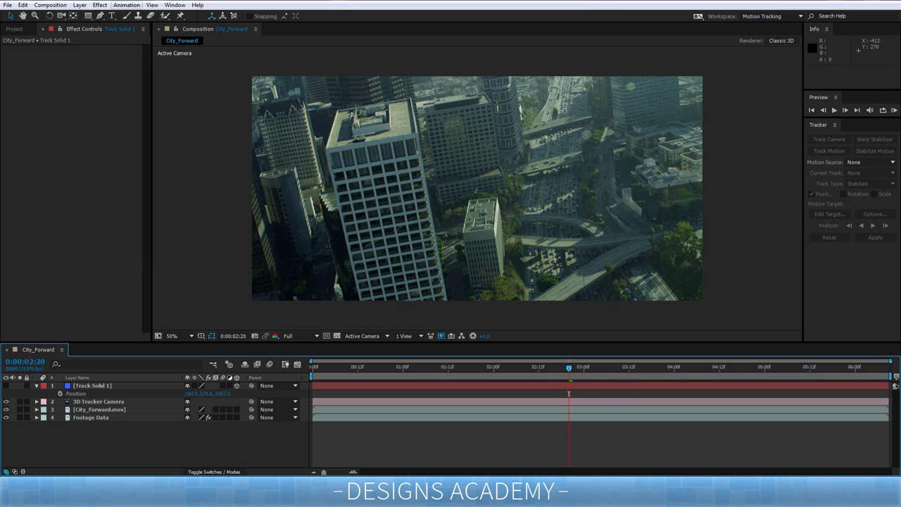
Add a text layer over the city footage reading DESIGNSACADEMY with FTW on a second line.
click(111, 15)
click(427, 161)
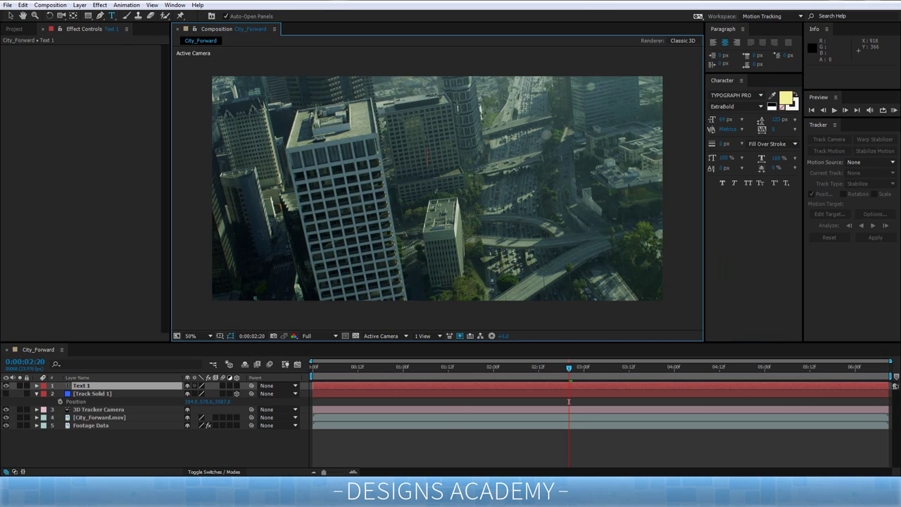
text(DESIGNSACA)
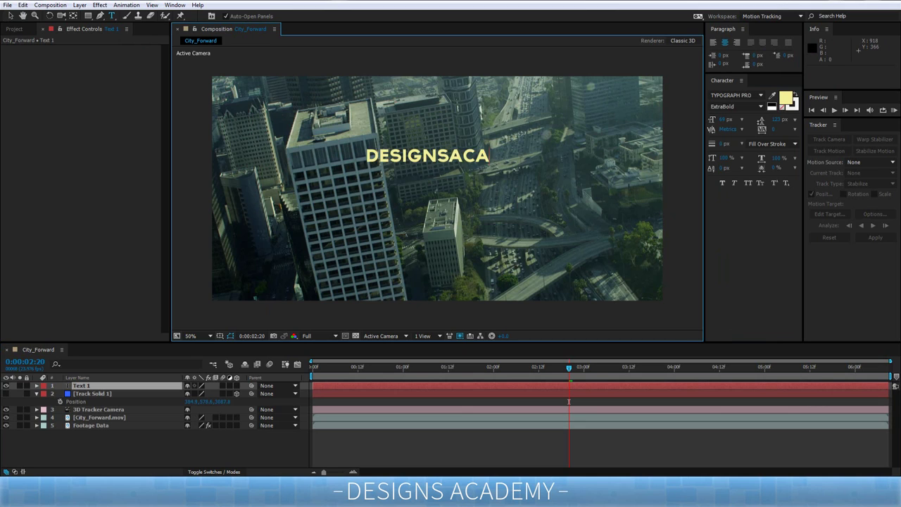
text(DE,Y)
key(BackSpace)
key(BackSpace)
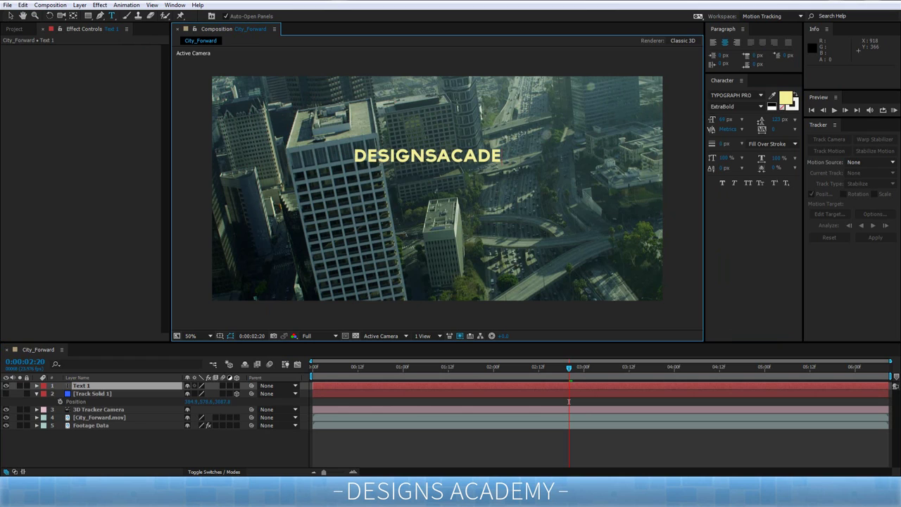
text(MY )
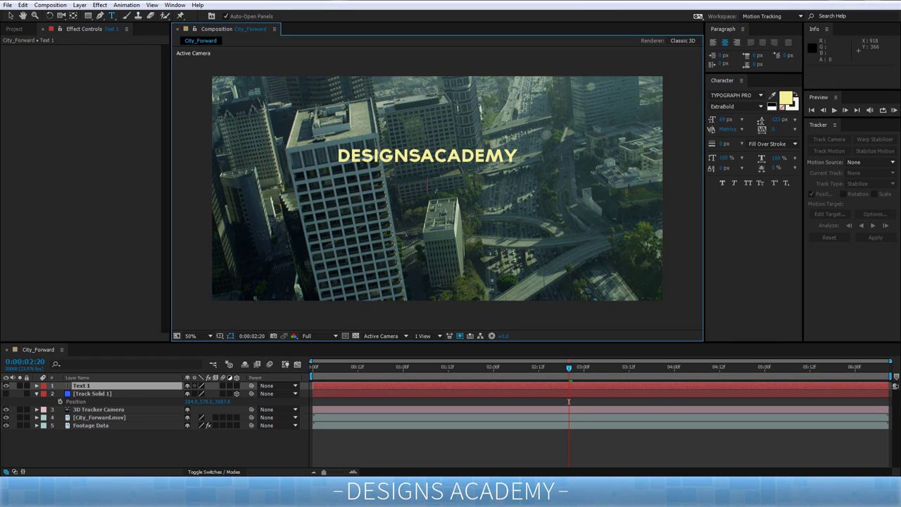
text(FTW)
Enlarge the whole DESIGNSACADEMY FTW text to 93 px and change its fill from yellow to light green.
key(ctrl+a)
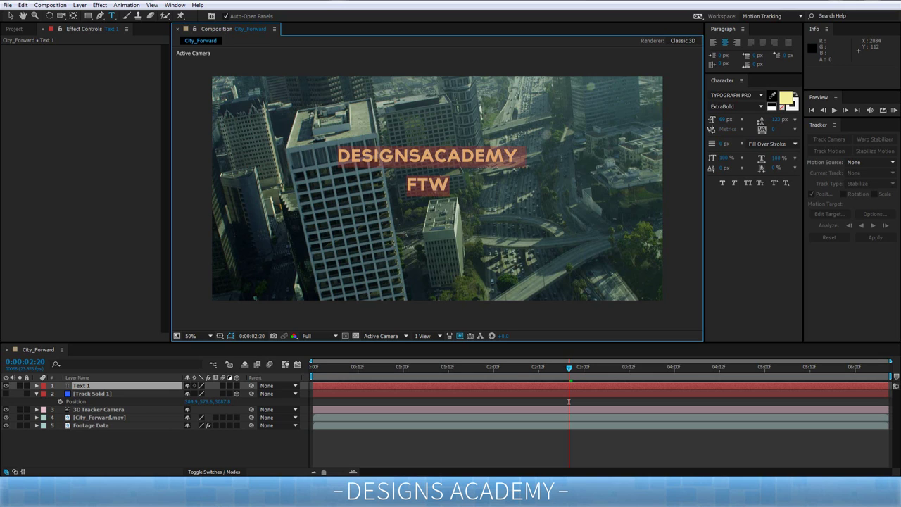
drag(777, 119, 739, 119)
click(785, 97)
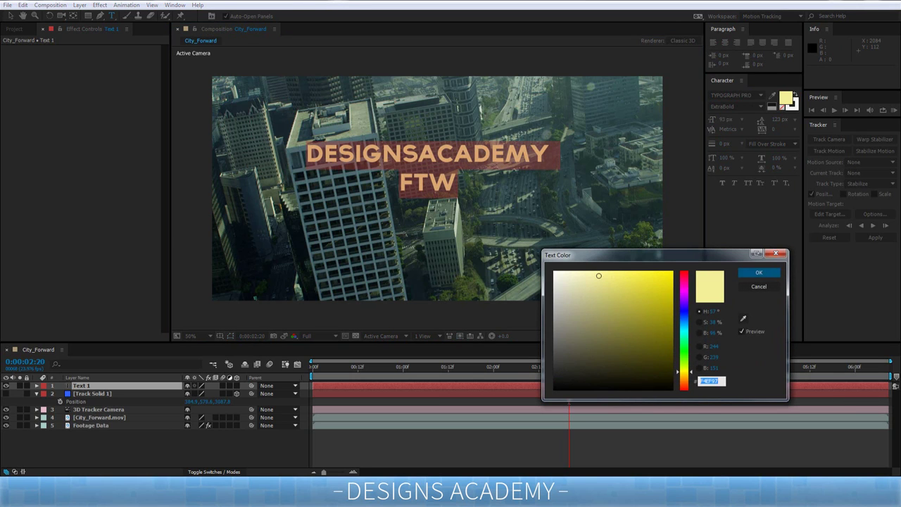
drag(684, 372, 683, 353)
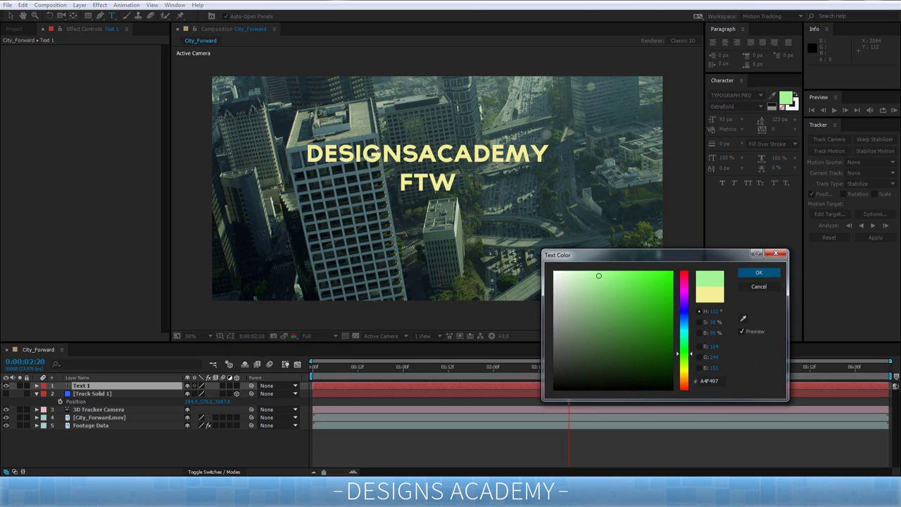
click(643, 275)
drag(642, 275, 615, 278)
click(759, 273)
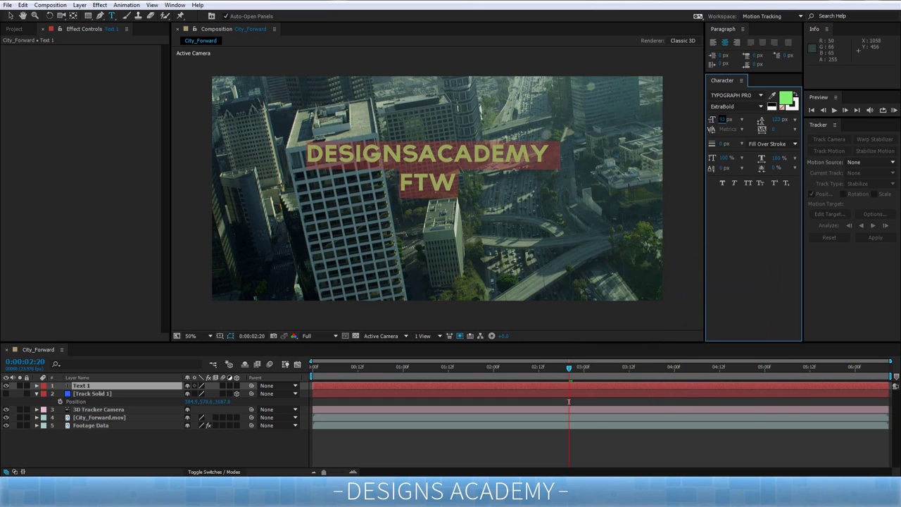
Tighten the line spacing of the whole two-line title to 87 px.
key(ctrl+a)
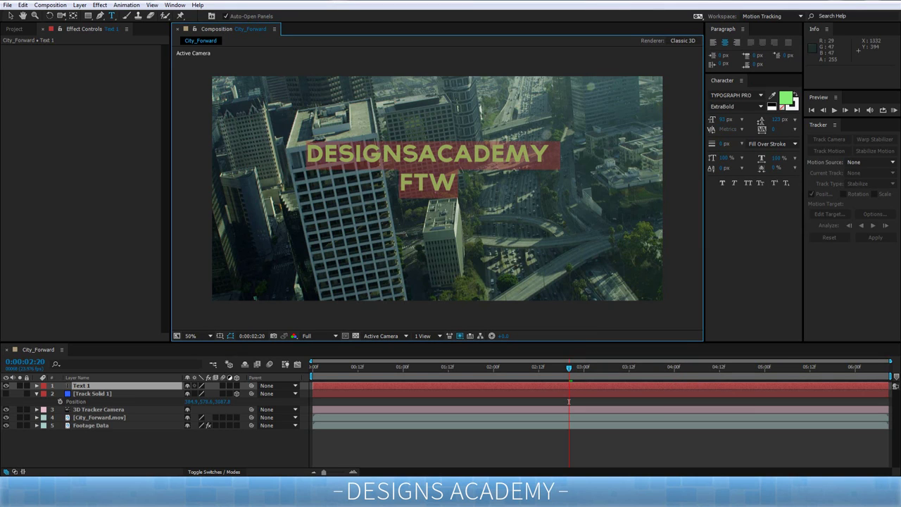
click(461, 179)
drag(459, 181, 401, 154)
click(462, 180)
double_click(428, 181)
key(ctrl+a)
click(785, 98)
drag(775, 119, 750, 119)
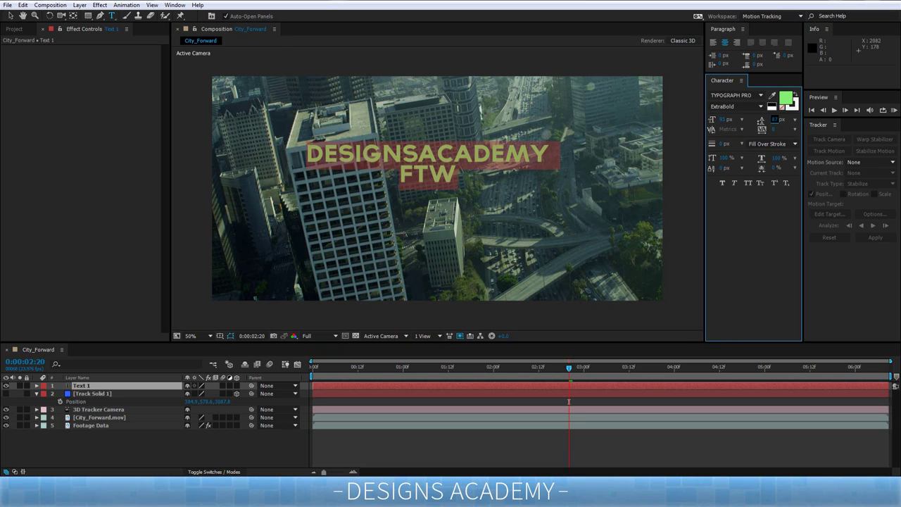
Enlarge only FTW to about the width of DESIGNSACADEMY and increase its leading so it sits fully below the first line.
click(457, 171)
drag(457, 171, 398, 176)
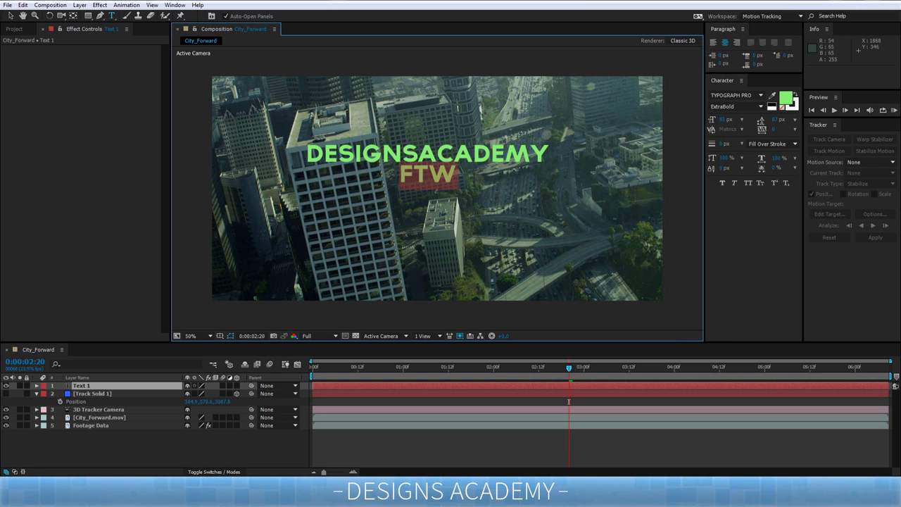
click(722, 119)
text(182)
key(Return)
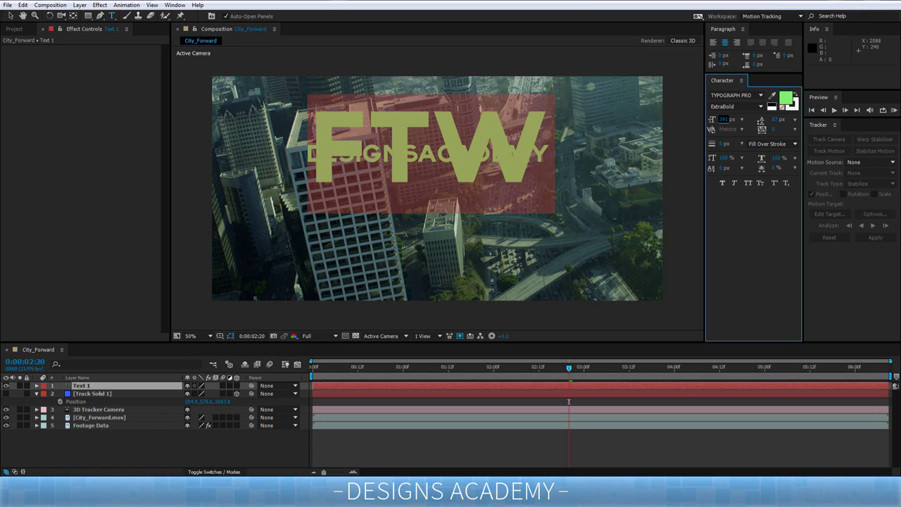
drag(774, 119, 900, 119)
text(319)
key(Return)
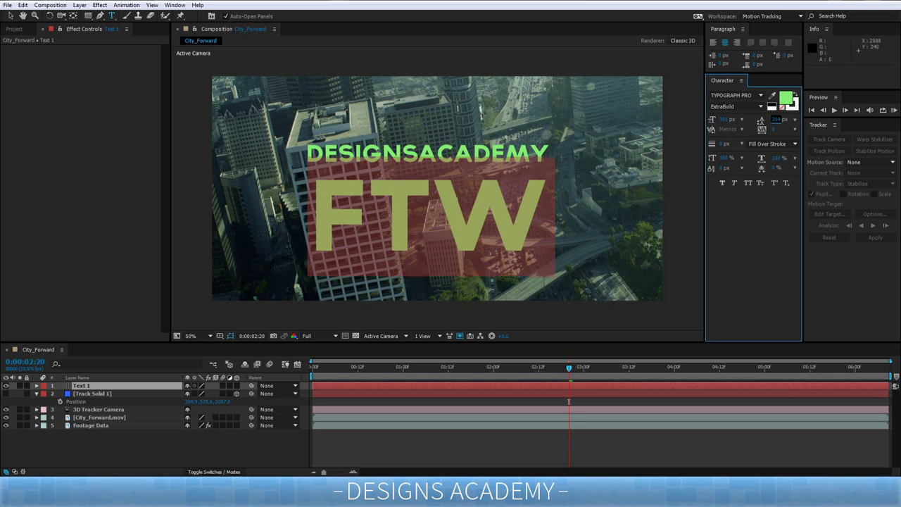